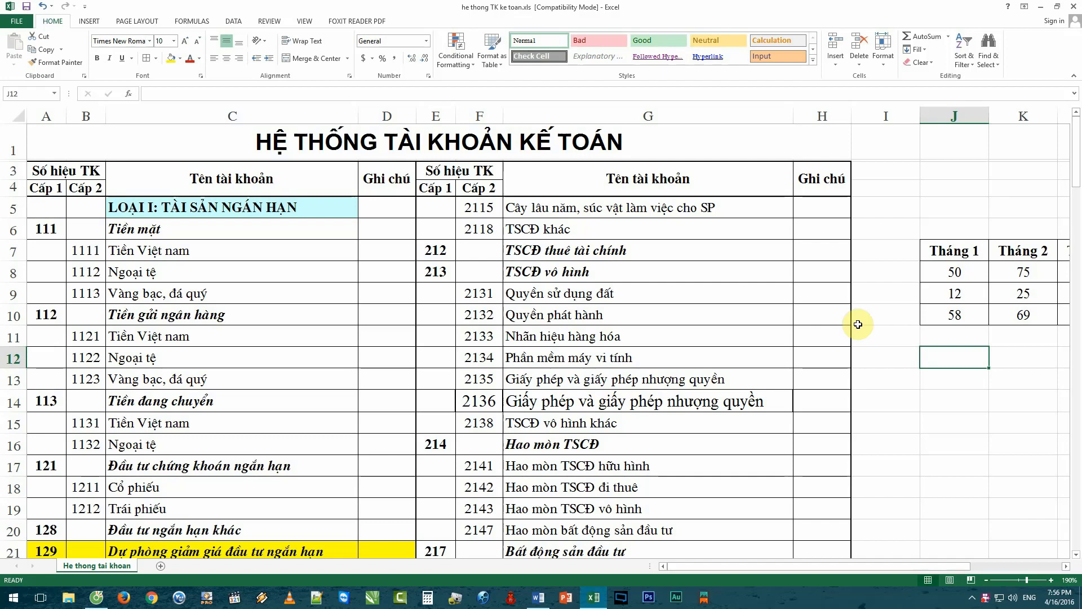
Step: Minimize the 'he thong TK ke toan.xls' workbook so the Windows desktop shows
{"action": "left_click", "coordinate": [1040, 7]}
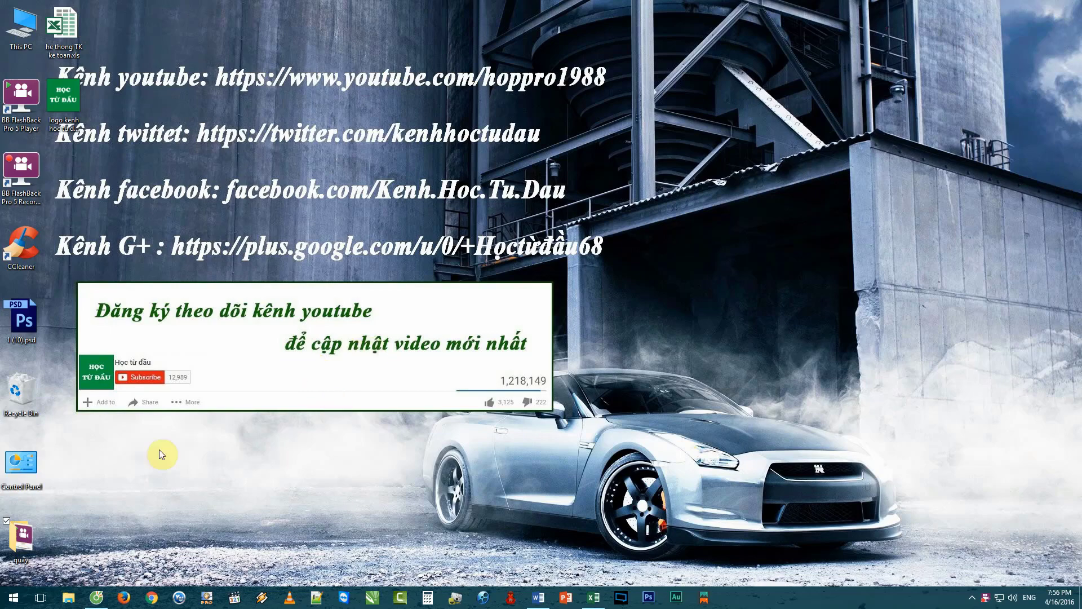
Step: Restore the 'he thong TK ke toan.xls' workbook from the taskbar
{"action": "left_click", "coordinate": [597, 600]}
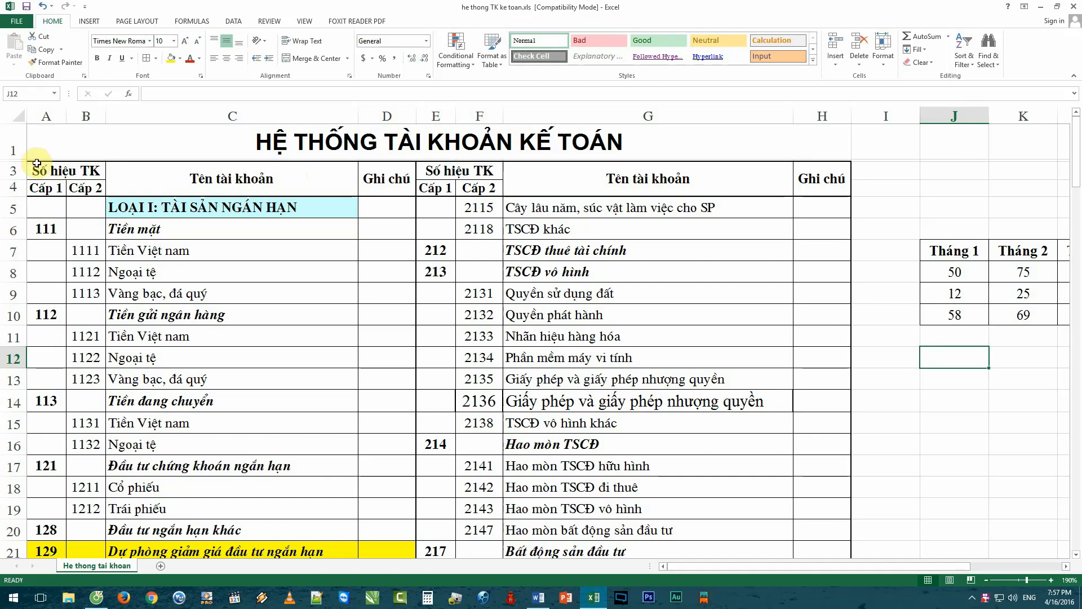
Step: Copy the account table range A3:H9 and switch to Word's Document1
{"action": "left_click", "coordinate": [687, 568]}
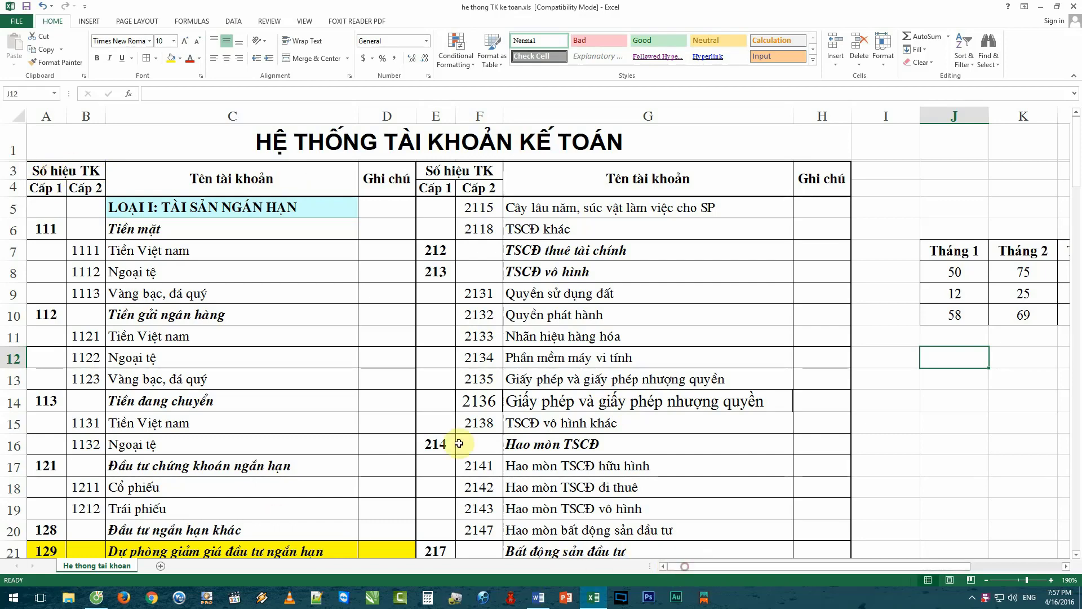
{"action": "mouse_move", "coordinate": [32, 170]}
{"action": "left_mouse_down"}
{"action": "mouse_move", "coordinate": [582, 255]}
{"action": "mouse_move", "coordinate": [620, 276]}
{"action": "mouse_move", "coordinate": [811, 304]}
{"action": "left_mouse_up"}
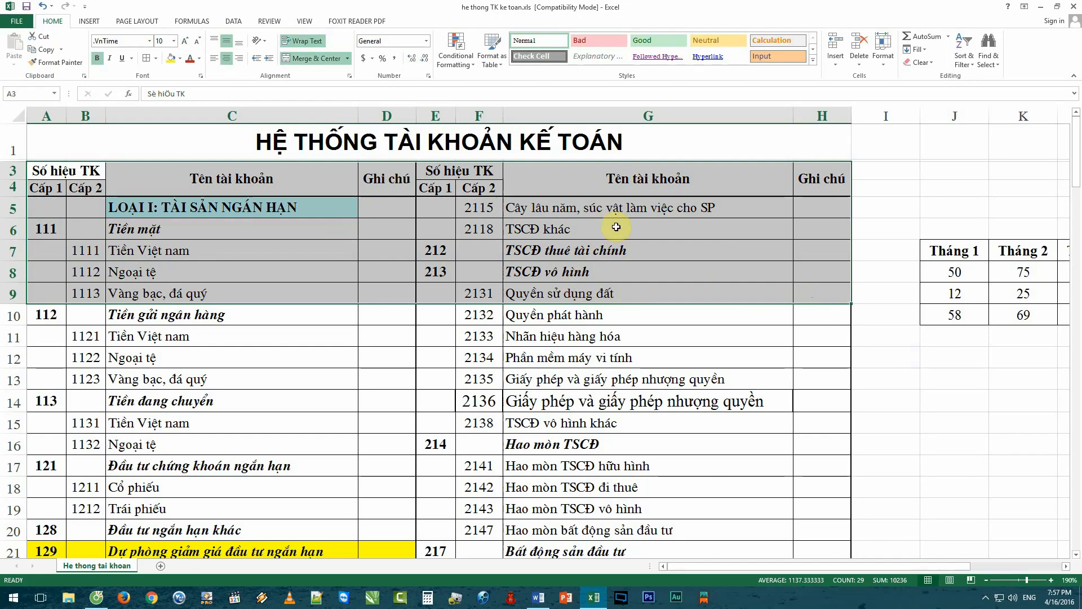
{"action": "right_click", "coordinate": [616, 227]}
{"action": "left_click", "coordinate": [641, 252]}
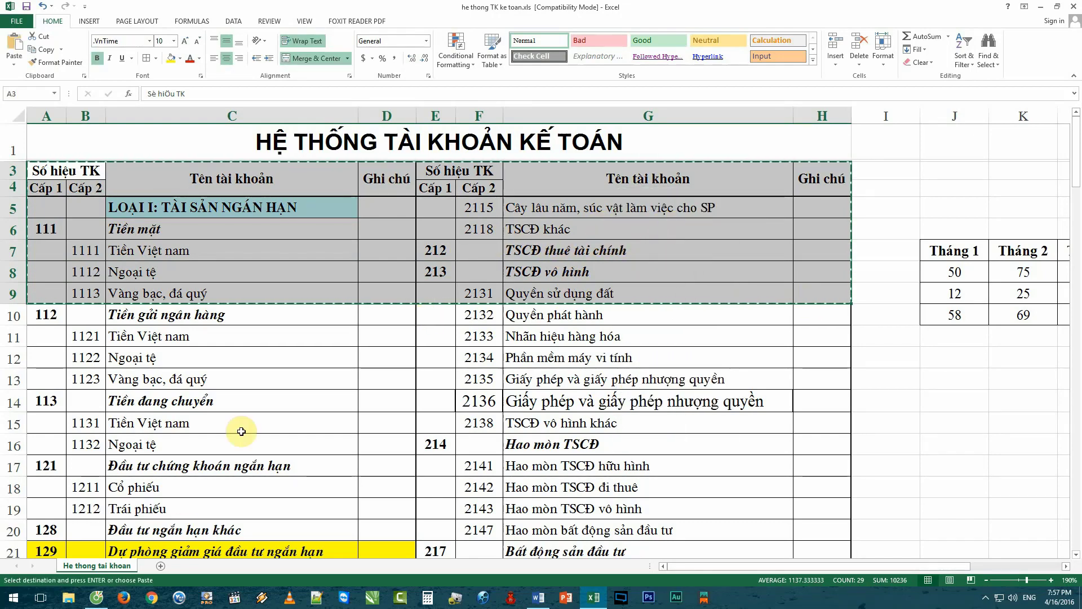
{"action": "left_click", "coordinate": [537, 597]}
{"action": "scroll", "coordinate": [531, 450], "scroll_direction": "down", "scroll_amount": 5}
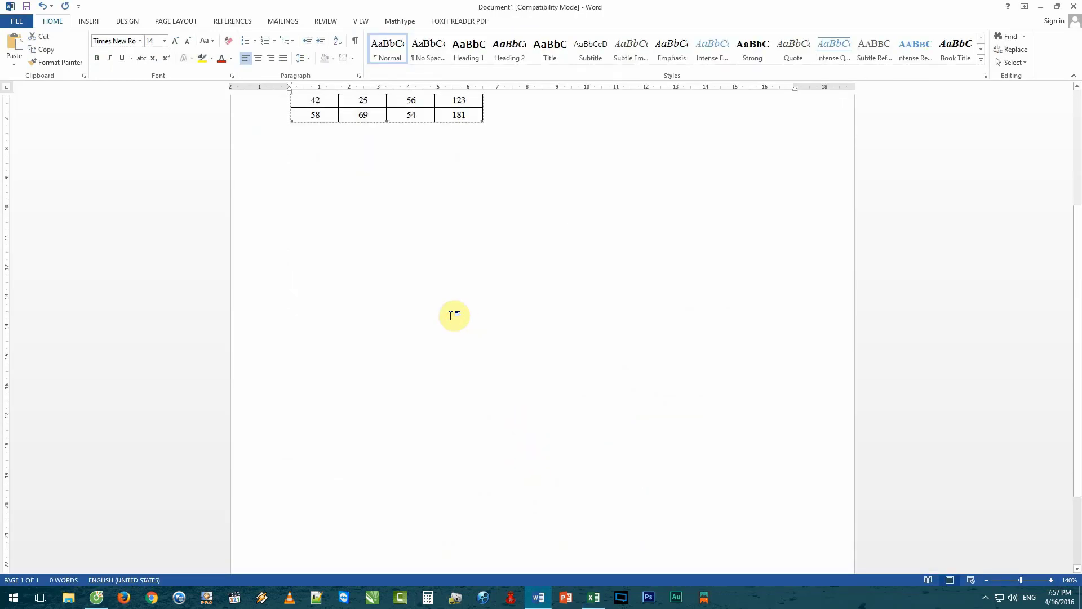
Step: Paste the copied account rows on a new line below the month-totals table
{"action": "key", "text": "Return"}
{"action": "key", "text": "Return"}
{"action": "key", "text": "Return"}
{"action": "key", "text": "Return"}
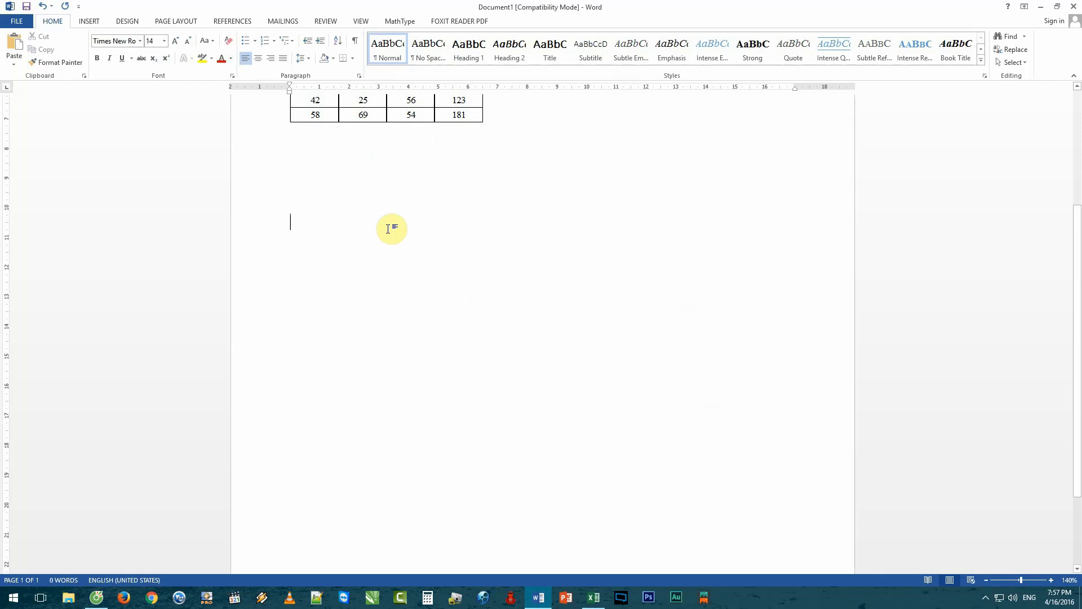
{"action": "key", "text": "ctrl+v"}
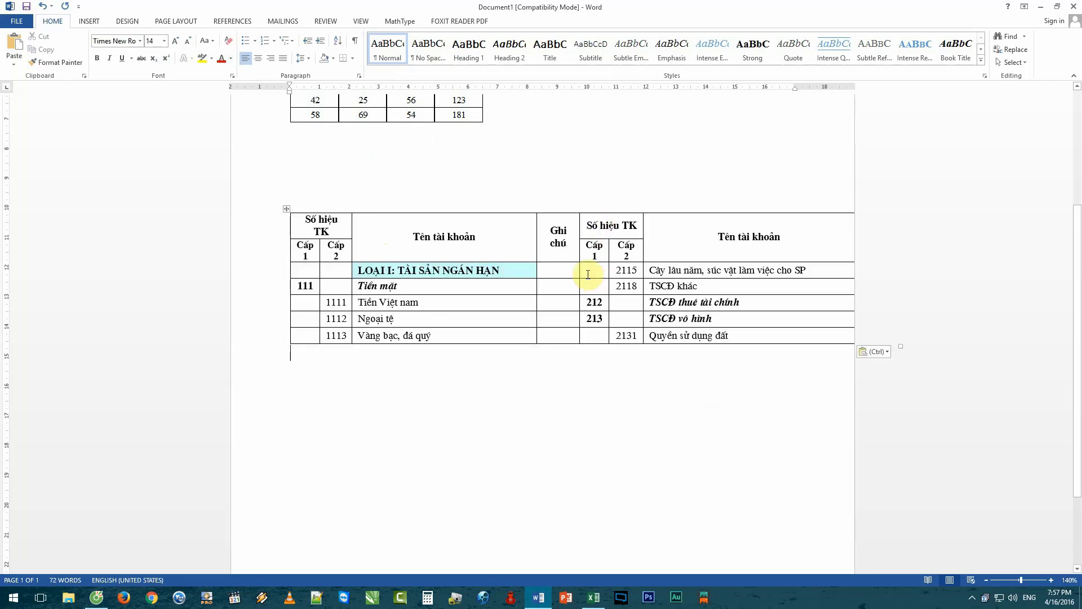
{"action": "mouse_move", "coordinate": [442, 302]}
{"action": "left_mouse_down"}
{"action": "mouse_move", "coordinate": [358, 303]}
{"action": "mouse_move", "coordinate": [420, 332]}
{"action": "mouse_move", "coordinate": [438, 318]}
{"action": "left_mouse_up"}
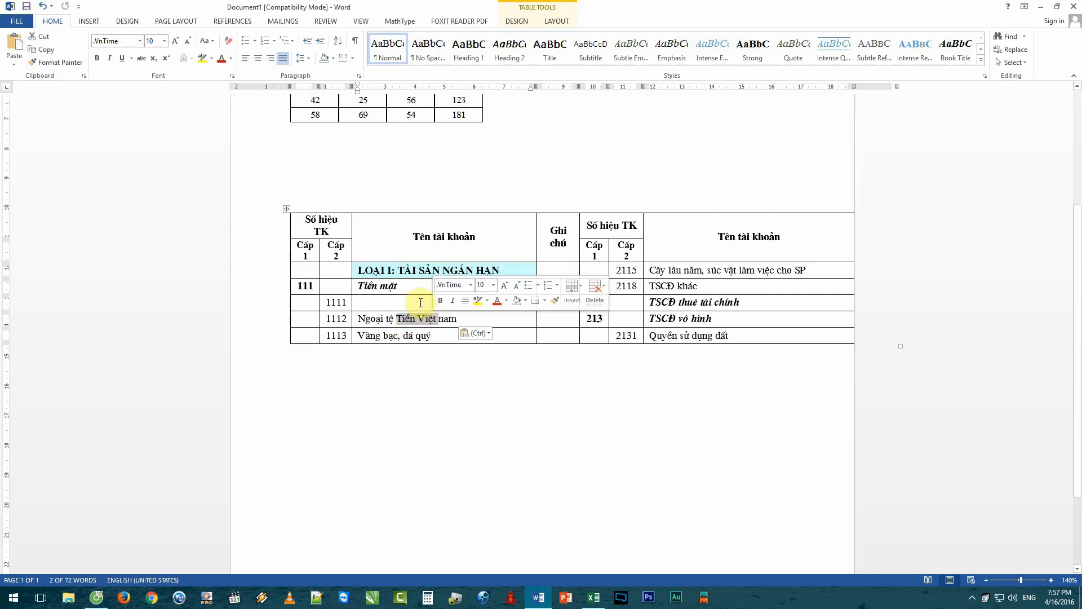
{"action": "key", "text": "ctrl+z"}
Step: Shift the pasted account table left so its last column fits the page, then return to Excel
{"action": "left_click", "coordinate": [596, 286]}
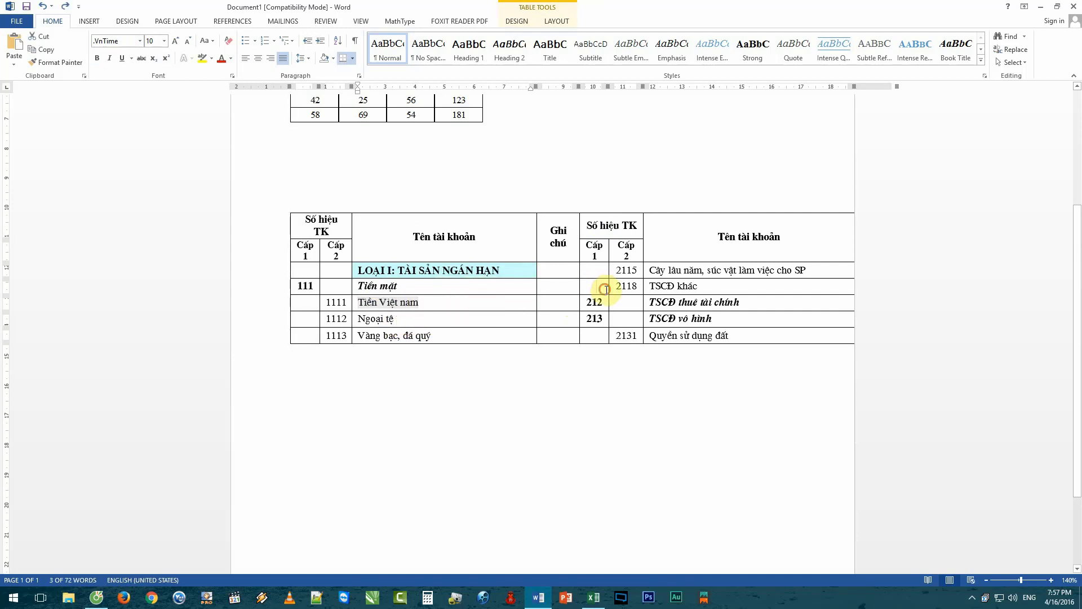
{"action": "left_click_drag", "start_coordinate": [285, 209], "coordinate": [234, 204]}
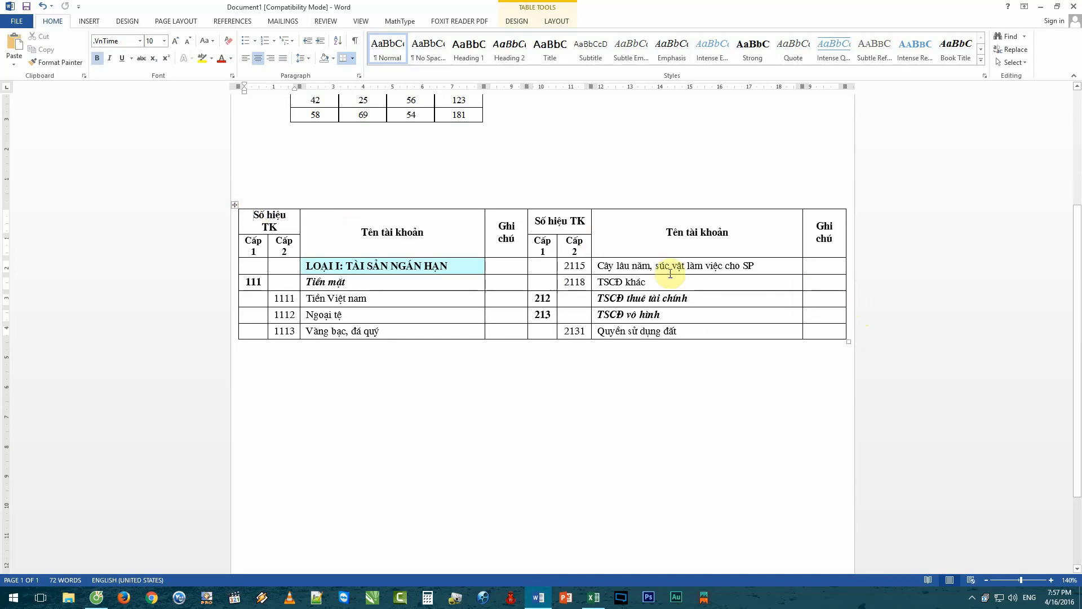
{"action": "left_click", "coordinate": [570, 270]}
{"action": "left_click_drag", "start_coordinate": [577, 274], "coordinate": [648, 314]}
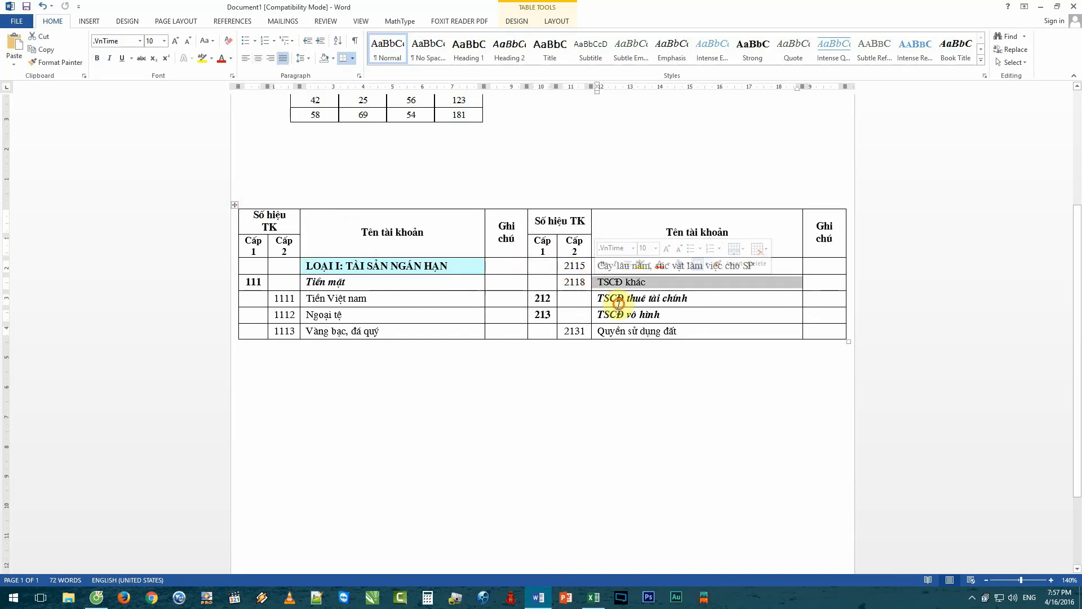
{"action": "left_click", "coordinate": [648, 316]}
{"action": "left_click", "coordinate": [674, 331]}
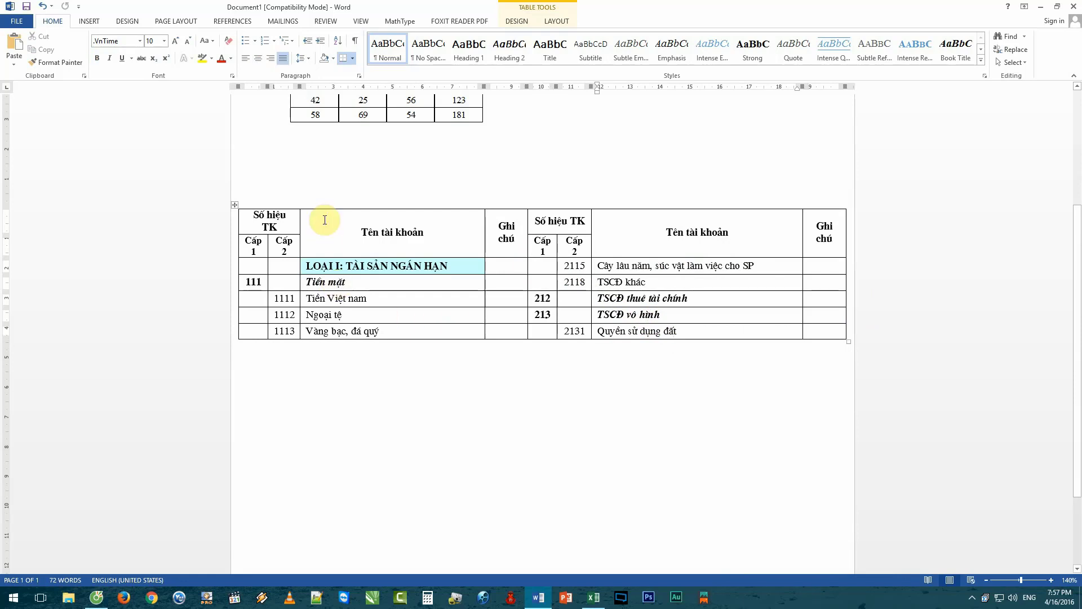
{"action": "left_click", "coordinate": [372, 234]}
{"action": "left_click_drag", "start_coordinate": [385, 243], "coordinate": [451, 270]}
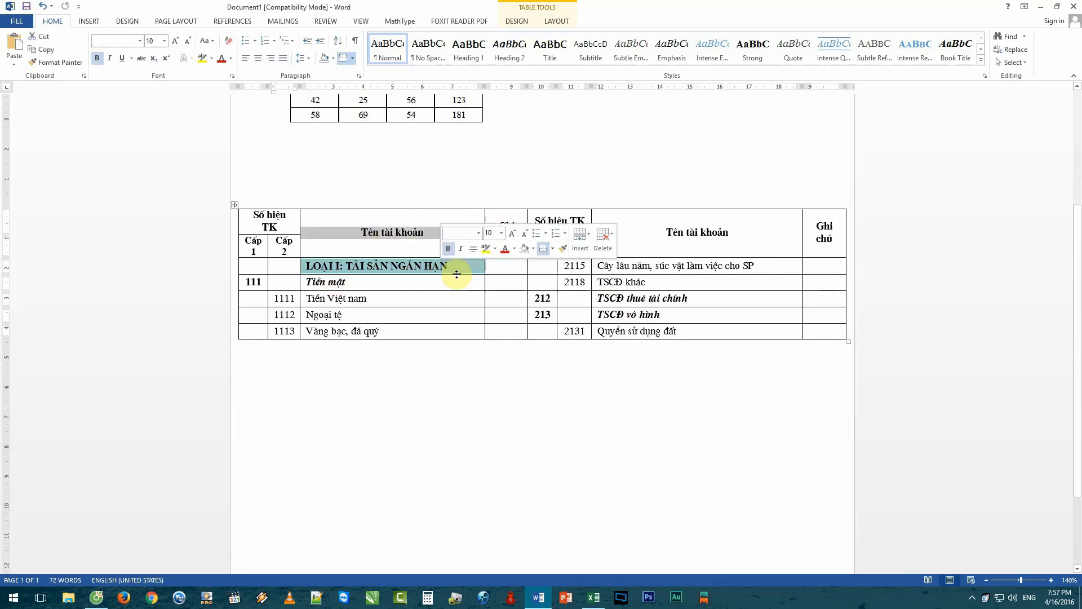
{"action": "scroll", "coordinate": [459, 446], "scroll_direction": "up", "scroll_amount": 1}
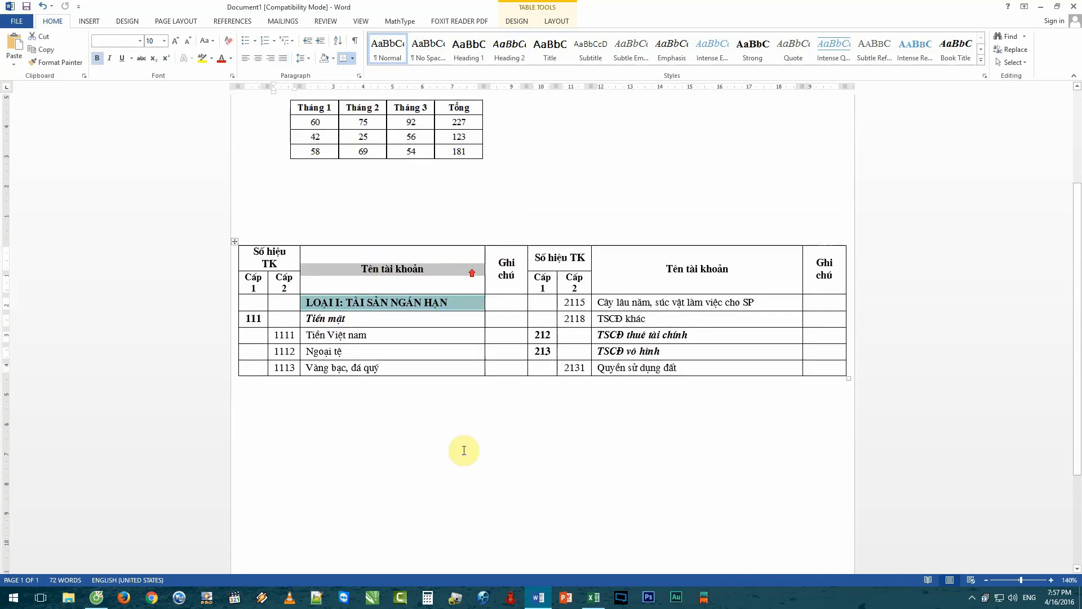
{"action": "left_click", "coordinate": [598, 601]}
Step: Inspect the Tháng table's row 8 values and the SUM formula in Tổng cell M8
{"action": "left_click_drag", "start_coordinate": [701, 568], "coordinate": [897, 572]}
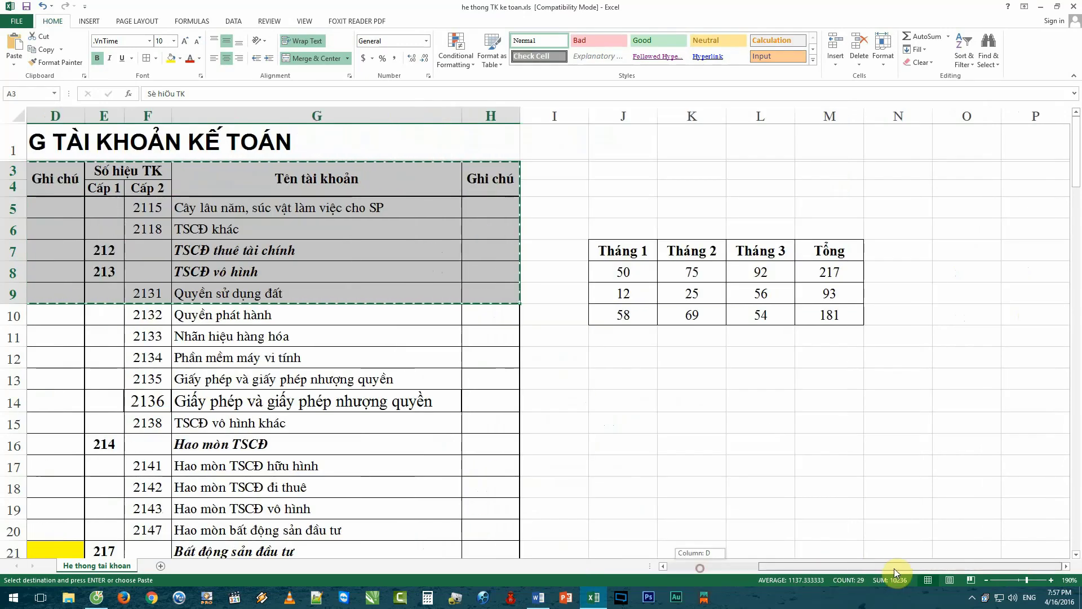
{"action": "left_click_drag", "start_coordinate": [593, 246], "coordinate": [850, 324]}
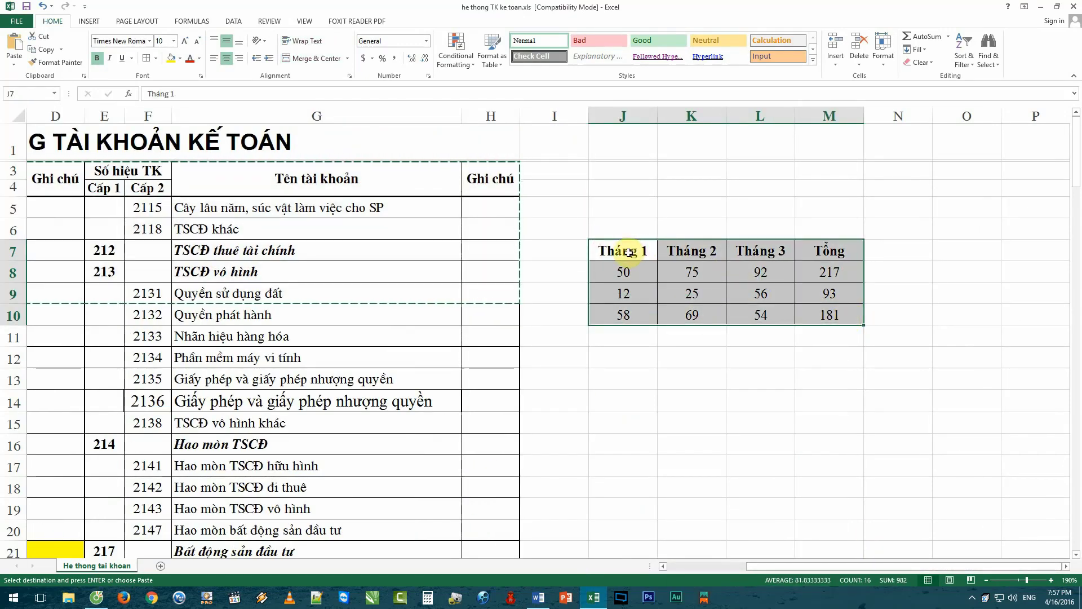
{"action": "left_click", "coordinate": [717, 262]}
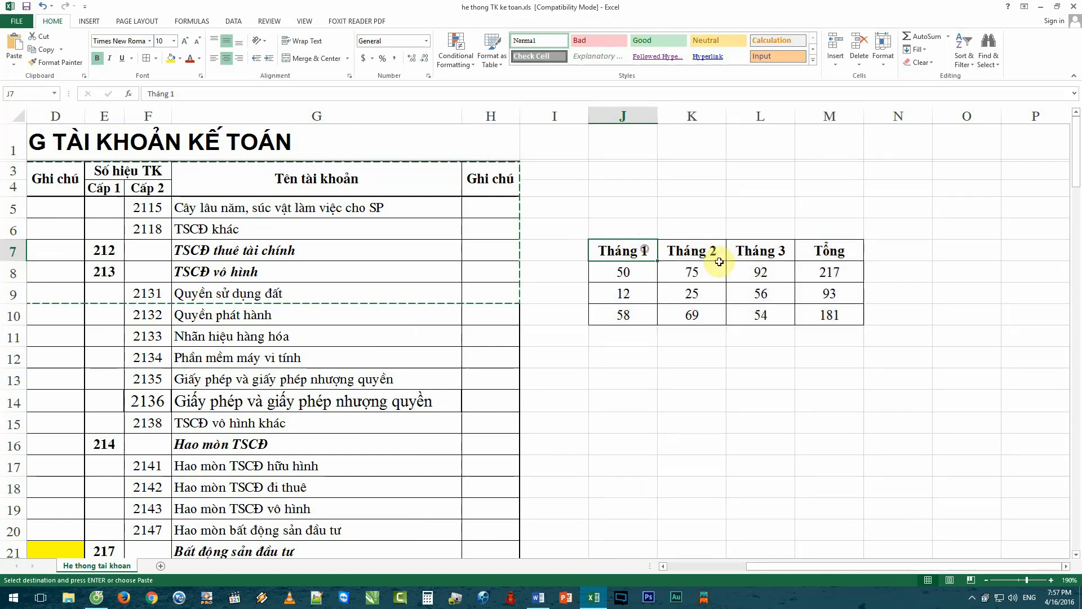
{"action": "left_click", "coordinate": [752, 252]}
{"action": "left_click", "coordinate": [839, 273]}
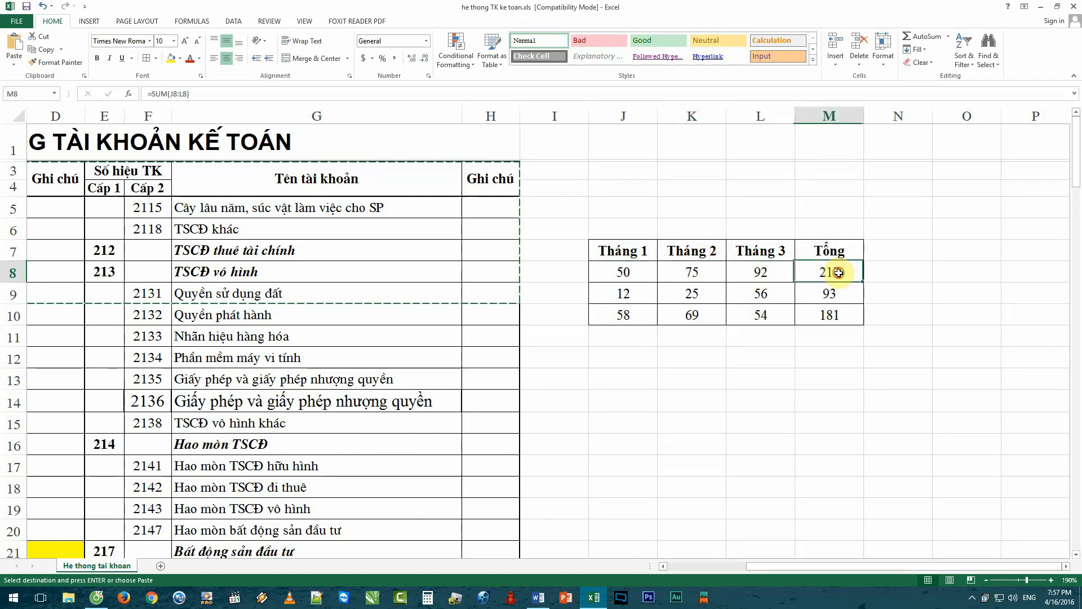
{"action": "left_click", "coordinate": [773, 273]}
{"action": "left_click", "coordinate": [707, 273]}
{"action": "left_click", "coordinate": [606, 266]}
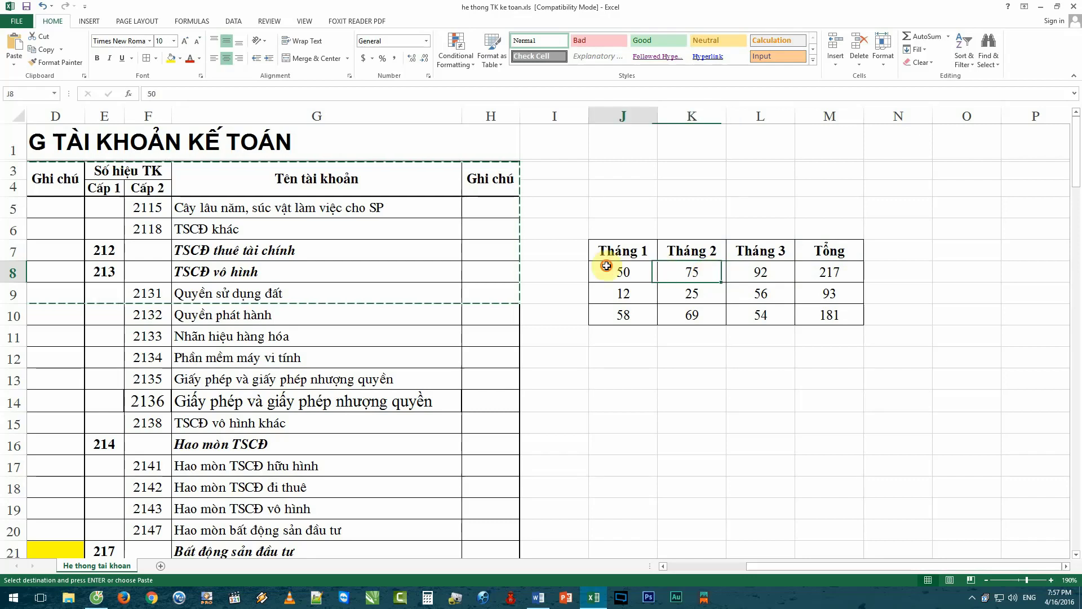
{"action": "left_click", "coordinate": [690, 272]}
{"action": "left_click", "coordinate": [757, 273]}
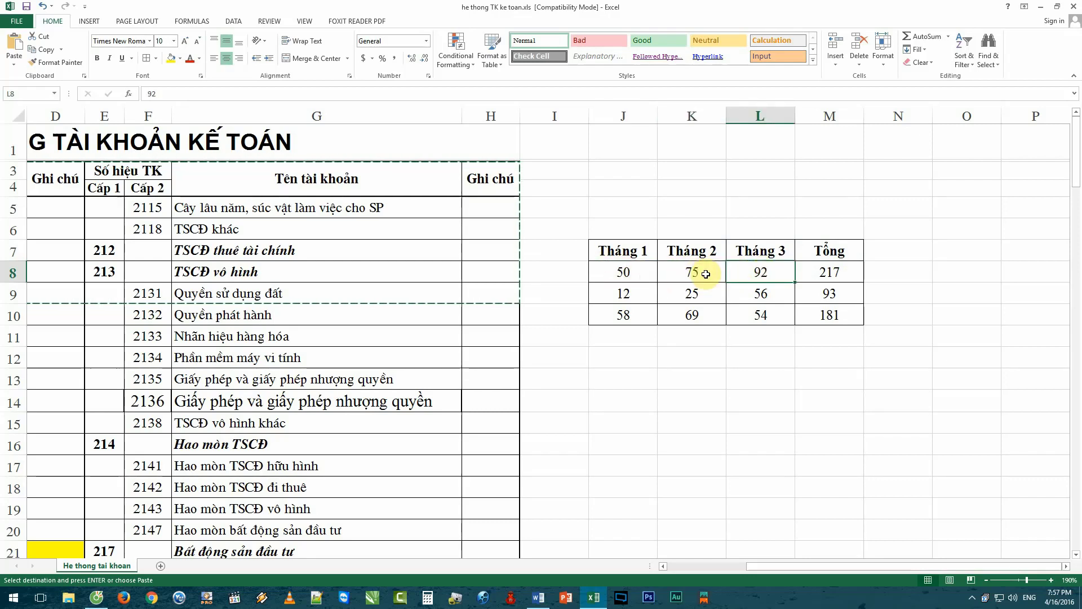
{"action": "left_click", "coordinate": [815, 272]}
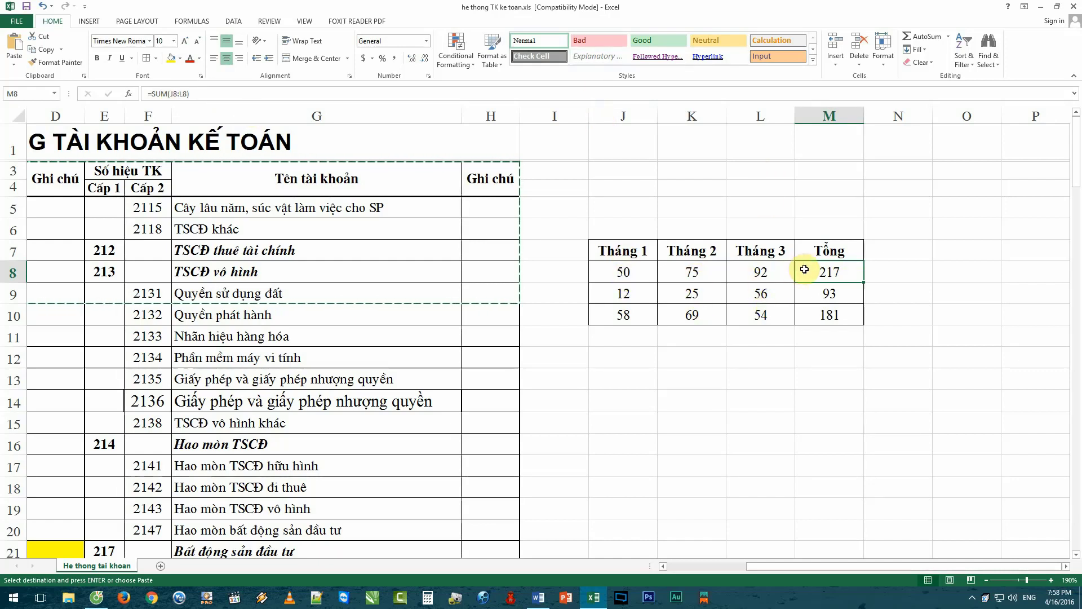
Step: Copy the whole Tháng month-totals table J7:M10 and switch to Word
{"action": "left_click", "coordinate": [891, 296]}
{"action": "left_click_drag", "start_coordinate": [607, 248], "coordinate": [825, 318]}
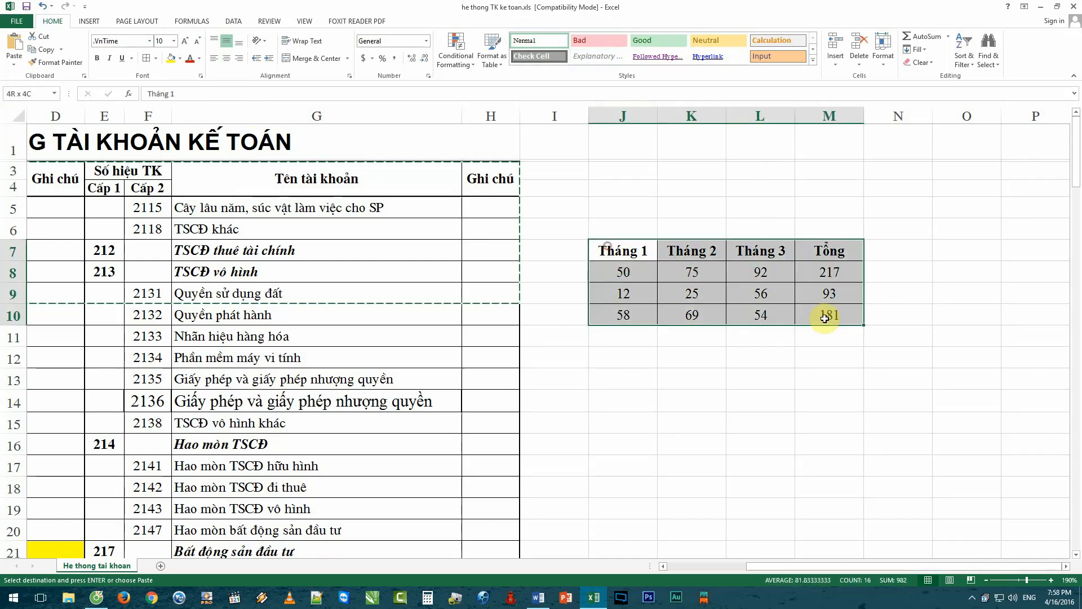
{"action": "key", "text": "ctrl+c"}
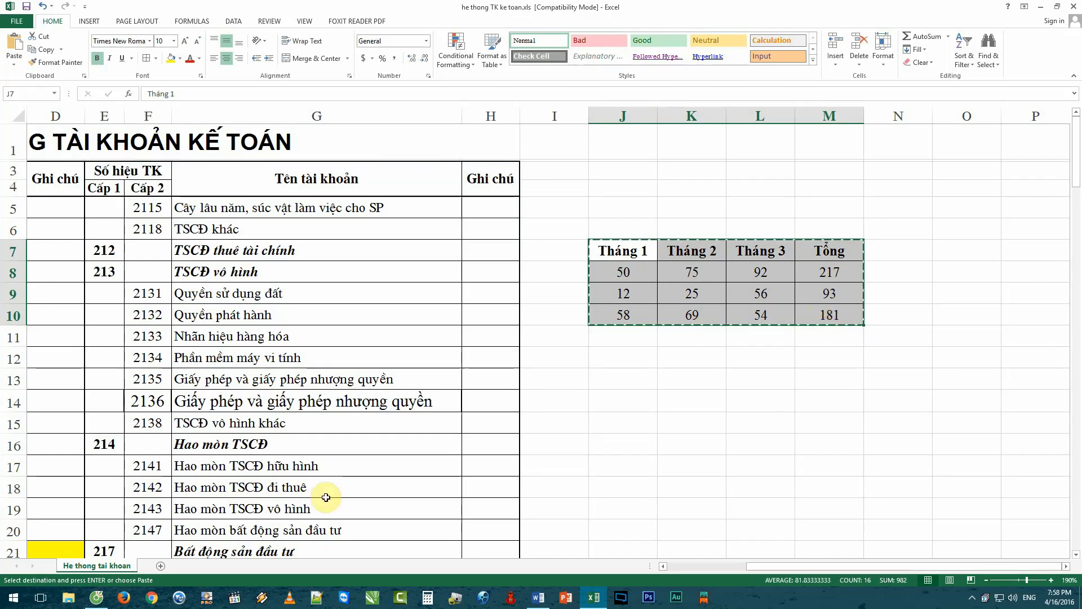
{"action": "left_click", "coordinate": [538, 597]}
Step: Paste the copied month-totals range below the account table as a Word table
{"action": "scroll", "coordinate": [477, 424], "scroll_direction": "down", "scroll_amount": 3}
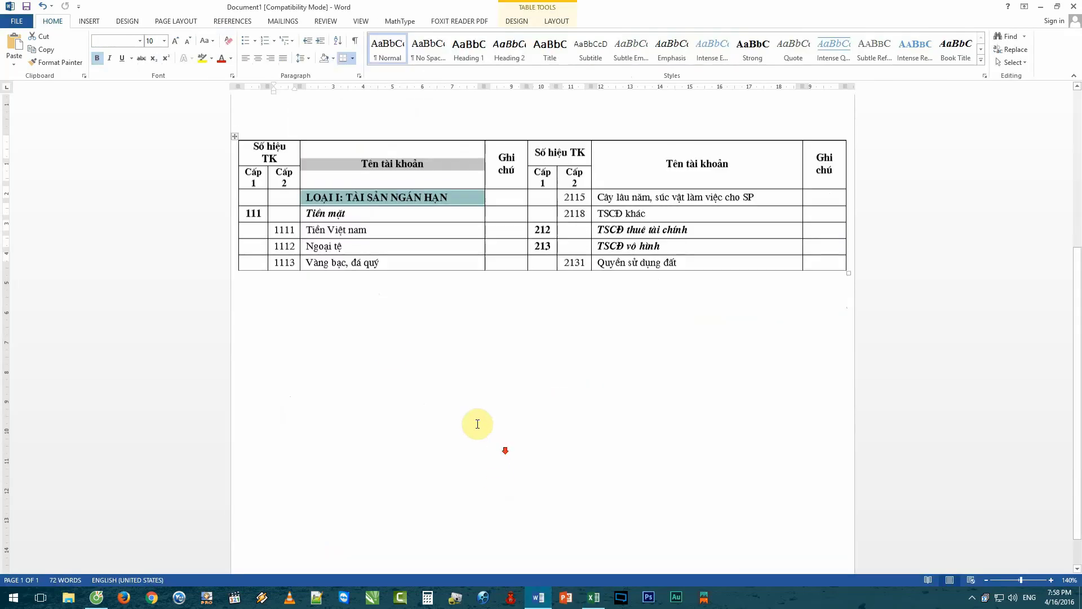
{"action": "left_click", "coordinate": [392, 354]}
{"action": "key", "text": "ctrl+v"}
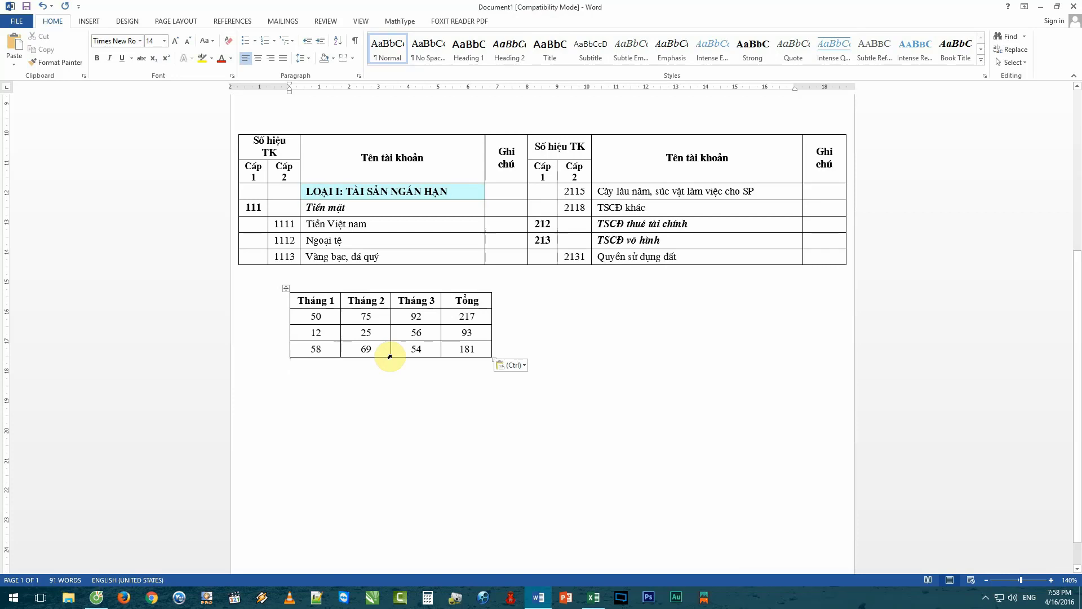
{"action": "left_click", "coordinate": [333, 317]}
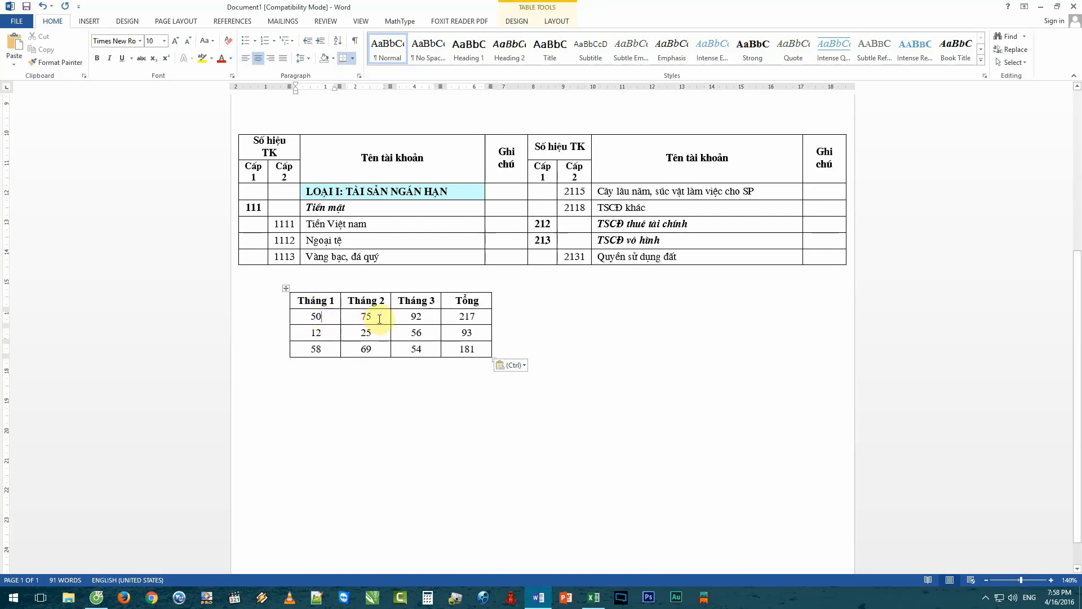
{"action": "double_click", "coordinate": [319, 316]}
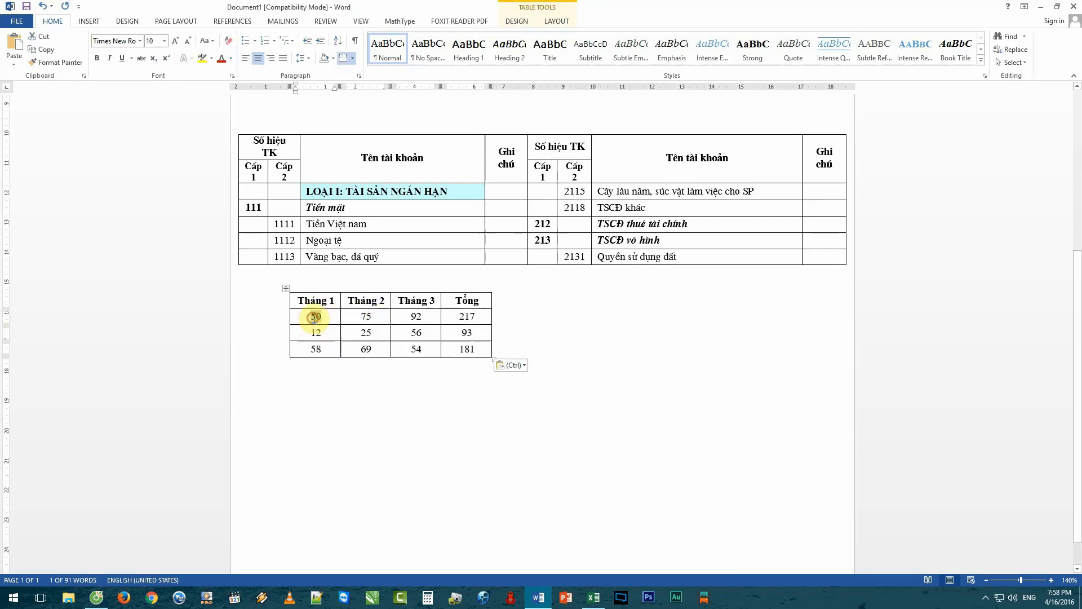
{"action": "left_click", "coordinate": [312, 316]}
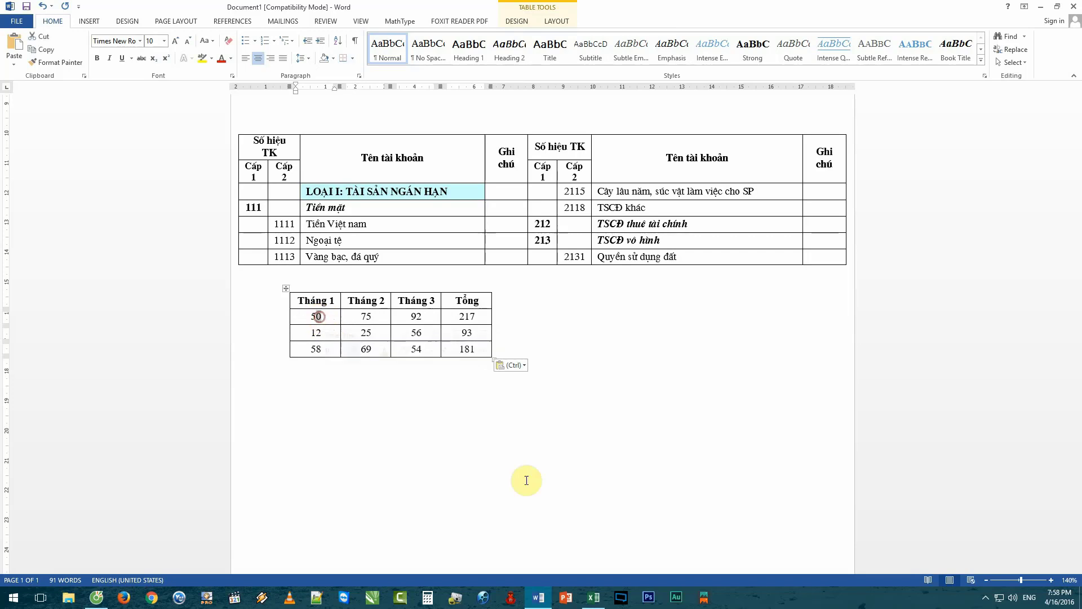
Step: Compare the Tổng total formulas in Excel, then return to the Word document
{"action": "left_click", "coordinate": [593, 597]}
{"action": "left_click", "coordinate": [815, 265]}
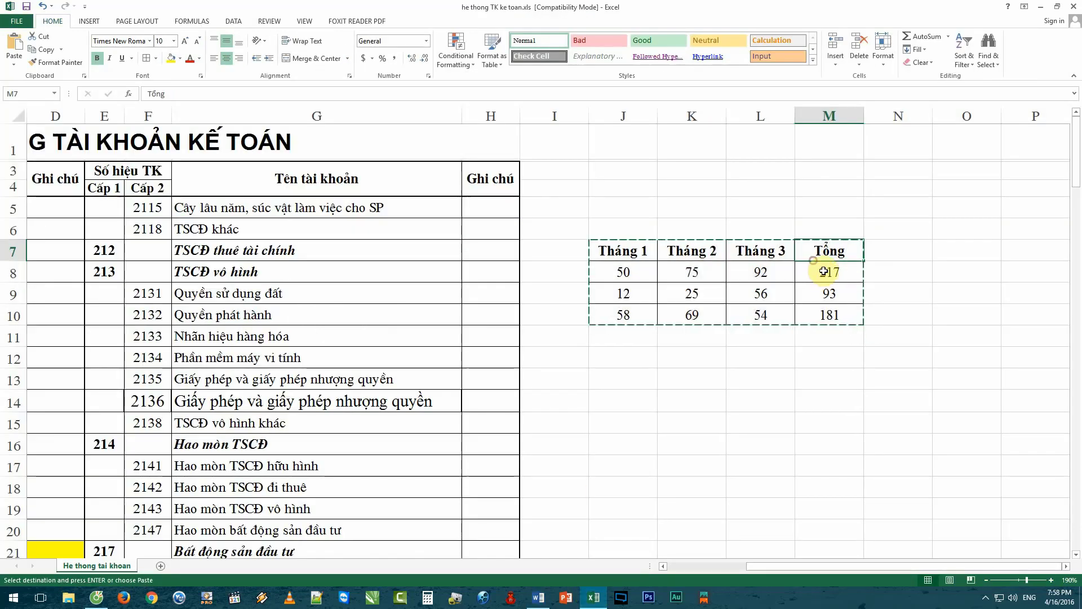
{"action": "left_click", "coordinate": [822, 294]}
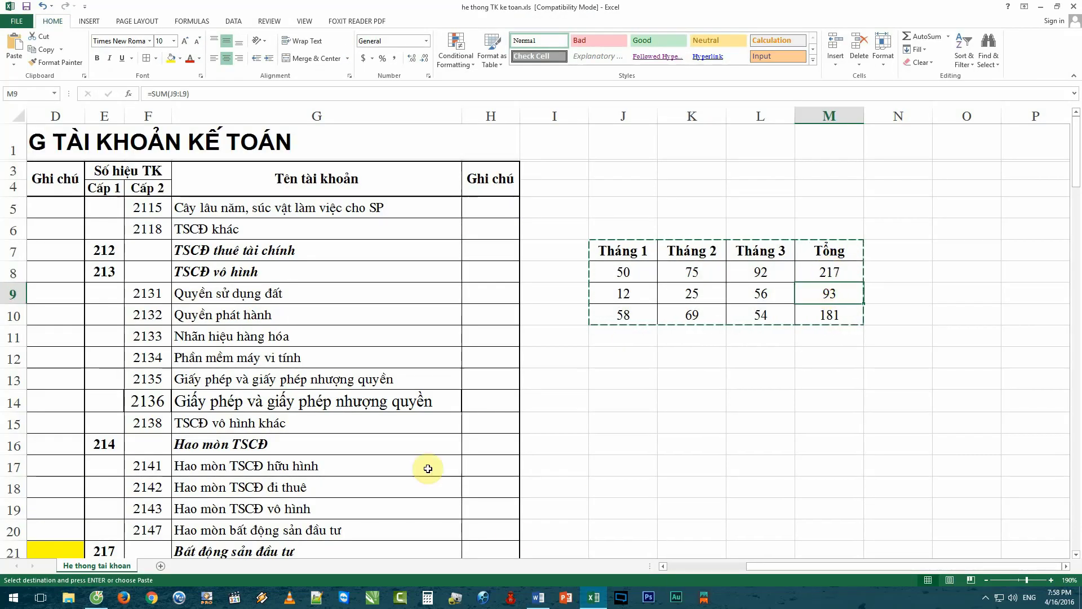
{"action": "left_click", "coordinate": [539, 597]}
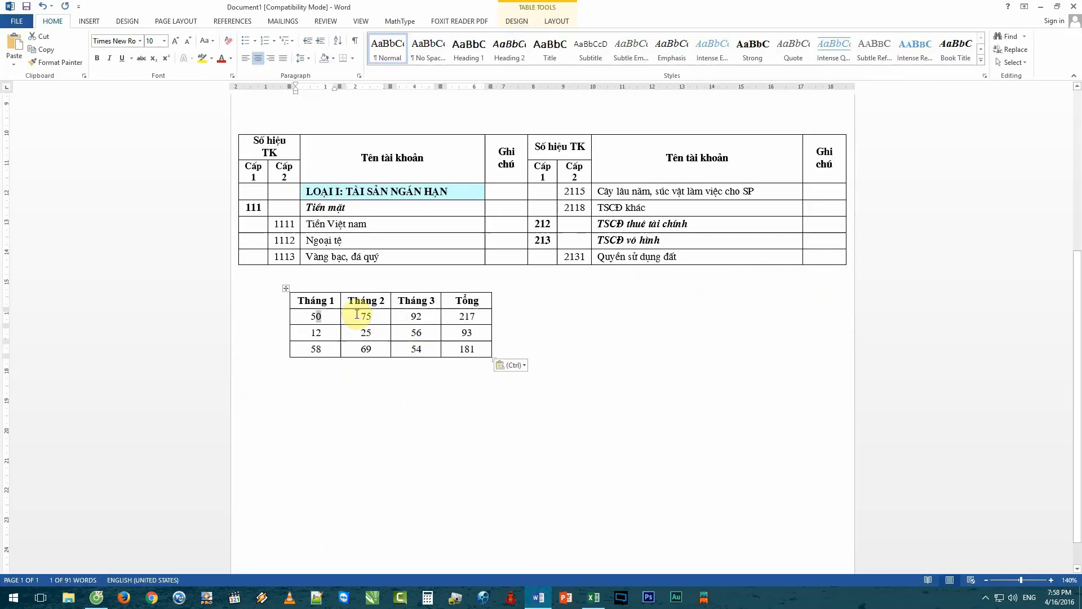
Step: Change the pasted table's Tháng 1 values from 50 to 60 and 12 to 22
{"action": "left_click", "coordinate": [326, 318]}
{"action": "double_click", "coordinate": [324, 318]}
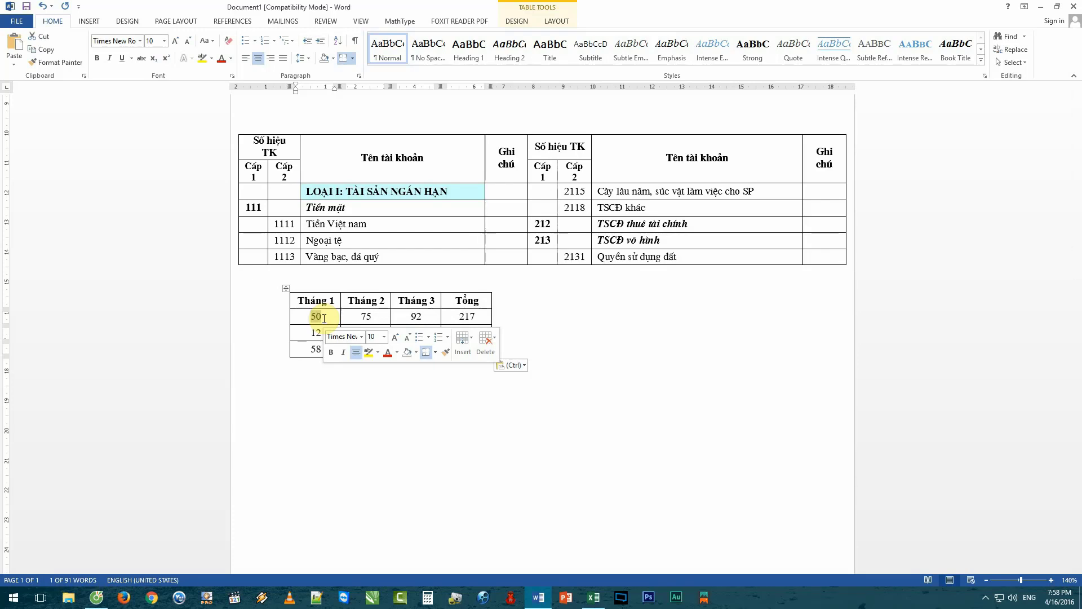
{"action": "type", "text": "6"}
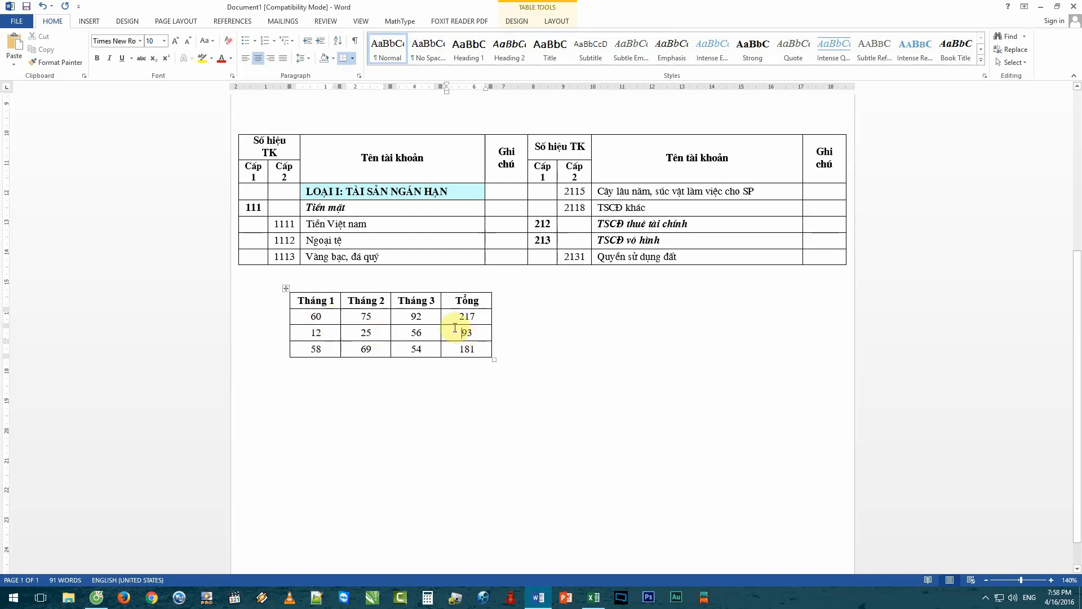
{"action": "double_click", "coordinate": [366, 316]}
{"action": "double_click", "coordinate": [461, 318]}
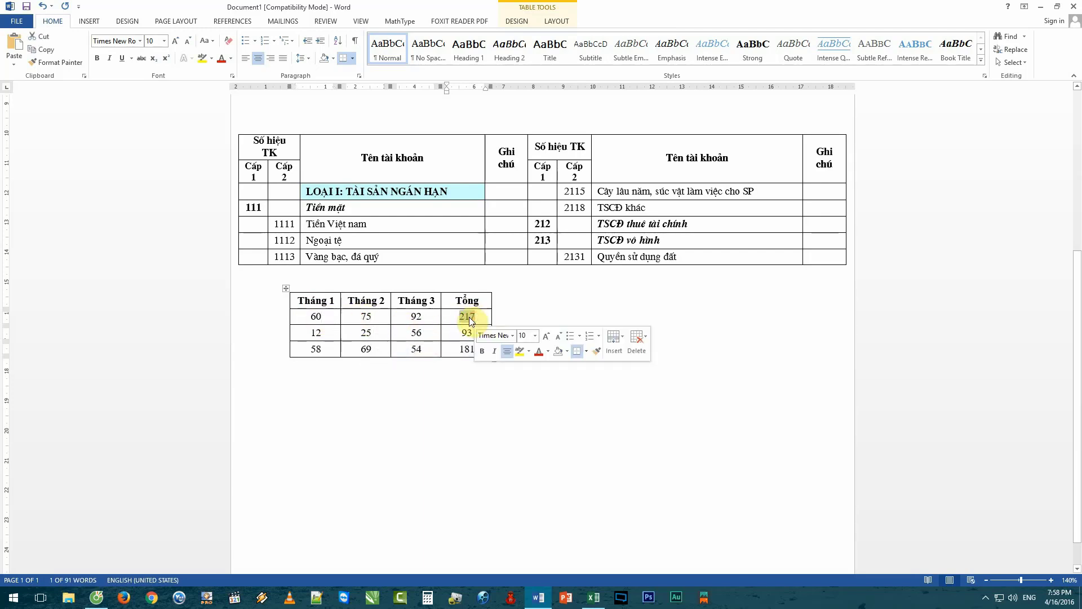
{"action": "double_click", "coordinate": [314, 332]}
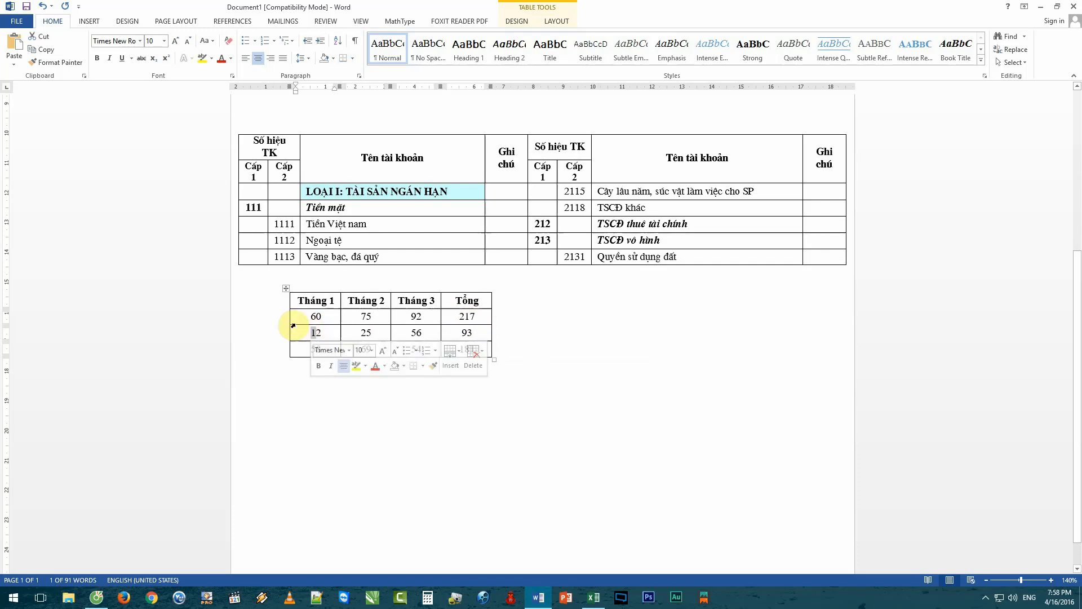
{"action": "type", "text": "22"}
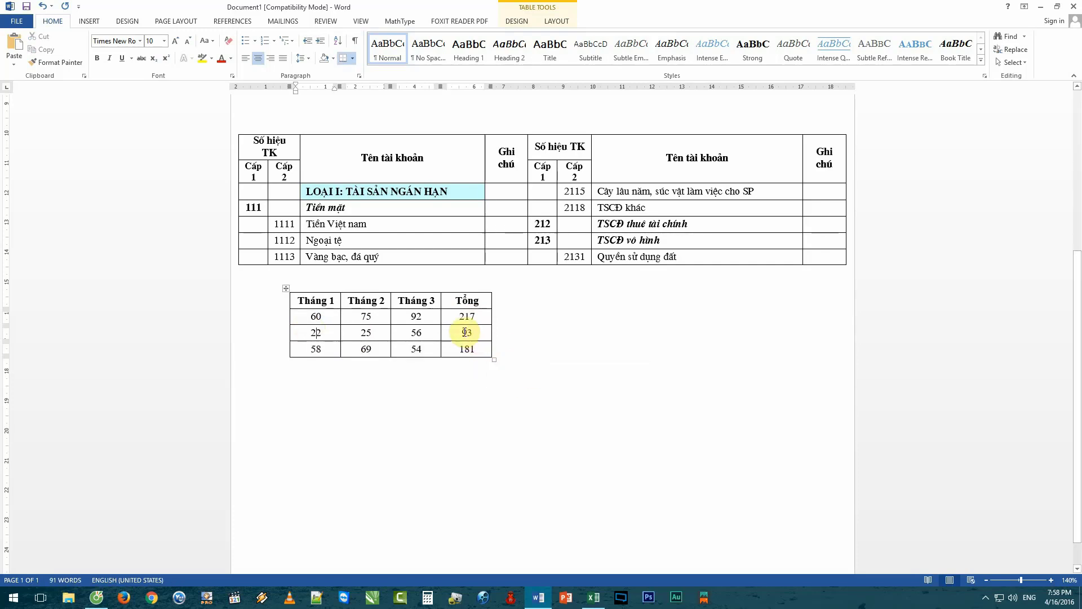
{"action": "double_click", "coordinate": [472, 333]}
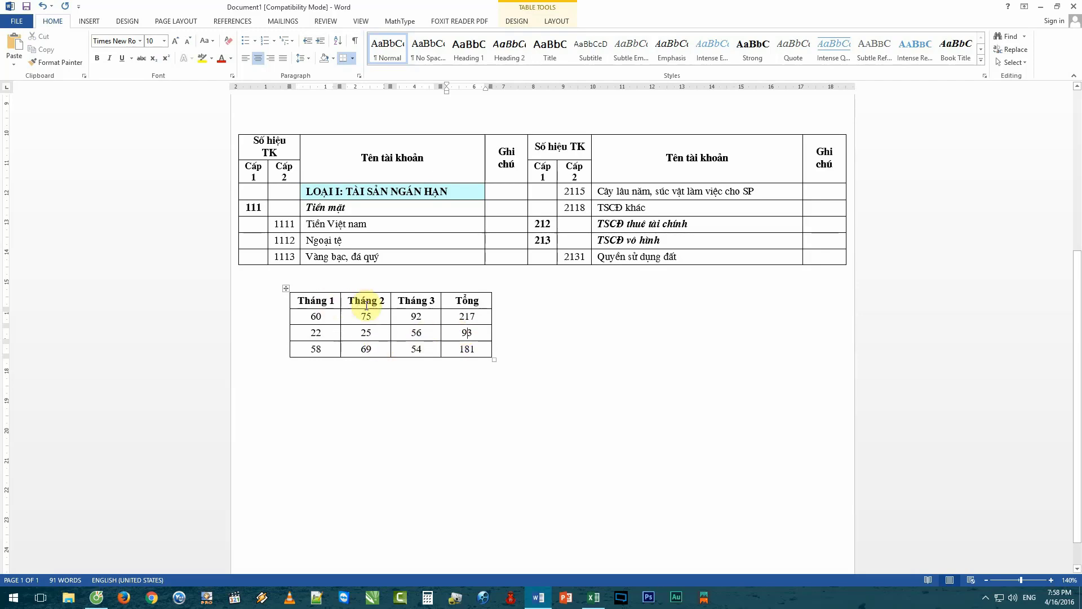
Step: Add blank lines below the month table and switch back to the Excel workbook
{"action": "scroll", "coordinate": [420, 341], "scroll_direction": "up", "scroll_amount": 3}
{"action": "scroll", "coordinate": [405, 326], "scroll_direction": "up", "scroll_amount": 2}
{"action": "scroll", "coordinate": [392, 314], "scroll_direction": "down", "scroll_amount": 6}
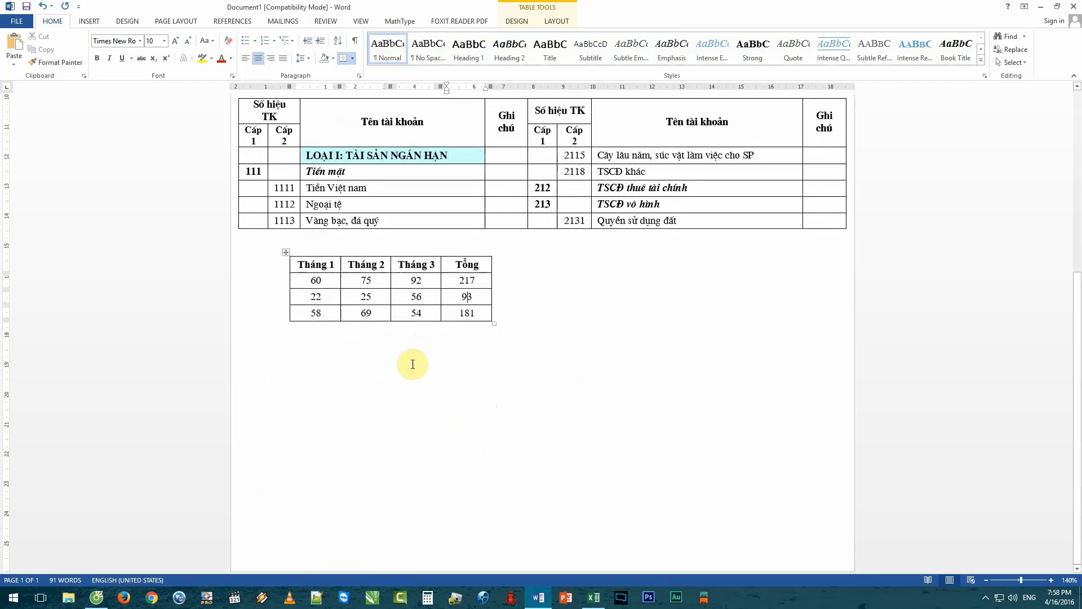
{"action": "left_click", "coordinate": [531, 377]}
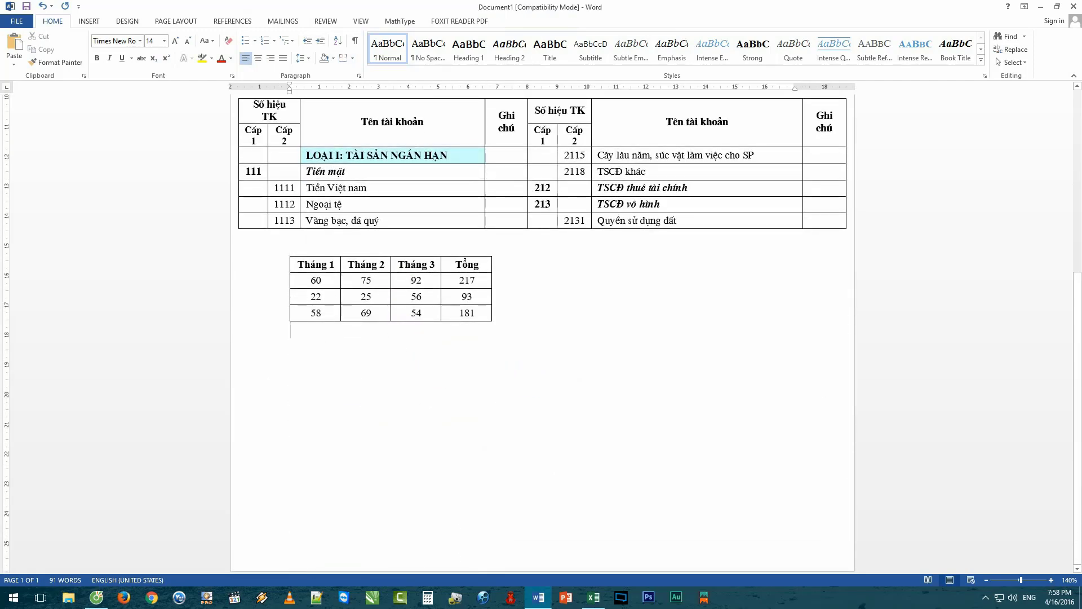
{"action": "key", "text": "Return"}
{"action": "key", "text": "Return"}
{"action": "key", "text": "Return"}
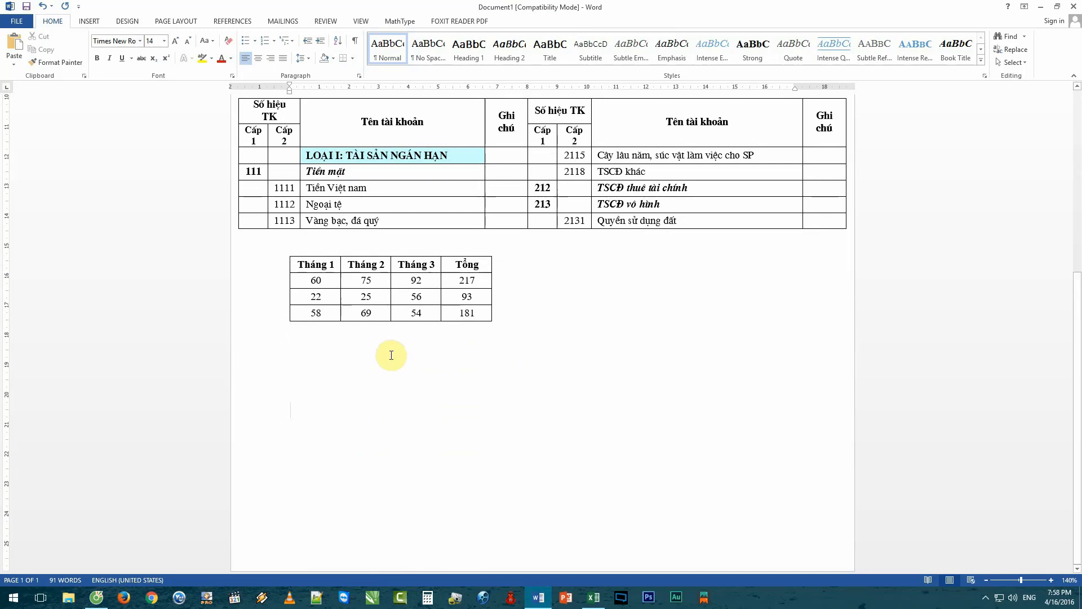
{"action": "left_click", "coordinate": [593, 597]}
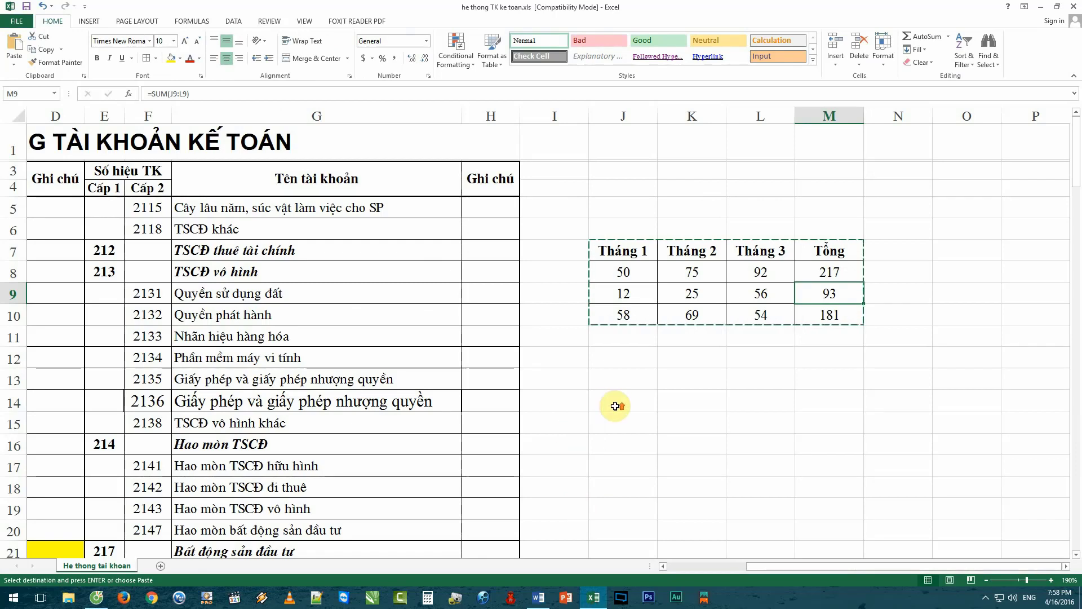
Step: Copy the month-totals range J7:M10 again and switch to the Word document
{"action": "left_click", "coordinate": [766, 423]}
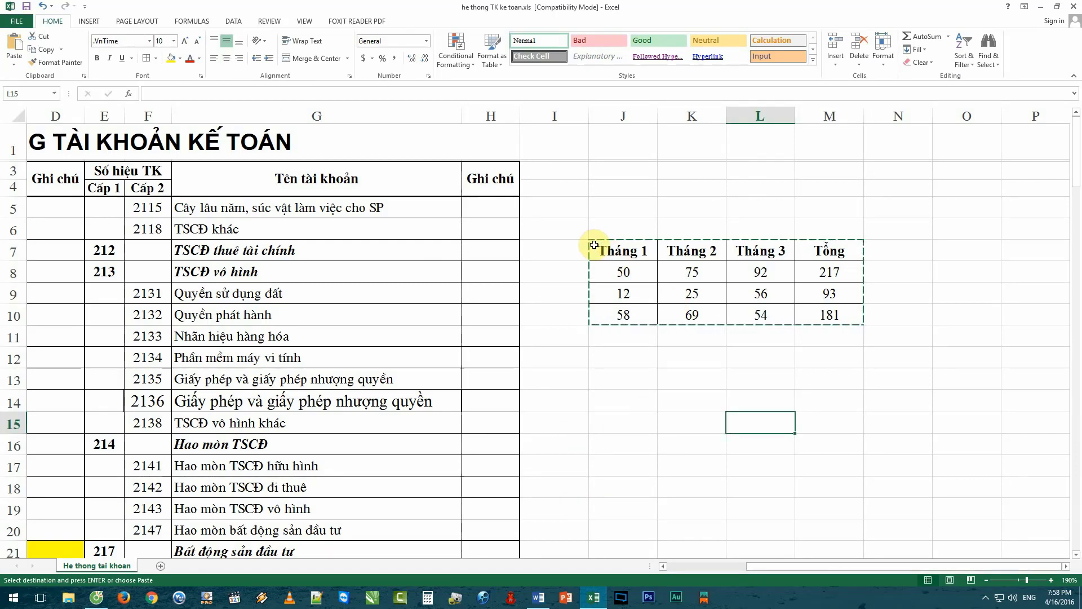
{"action": "left_click_drag", "start_coordinate": [594, 245], "coordinate": [848, 320]}
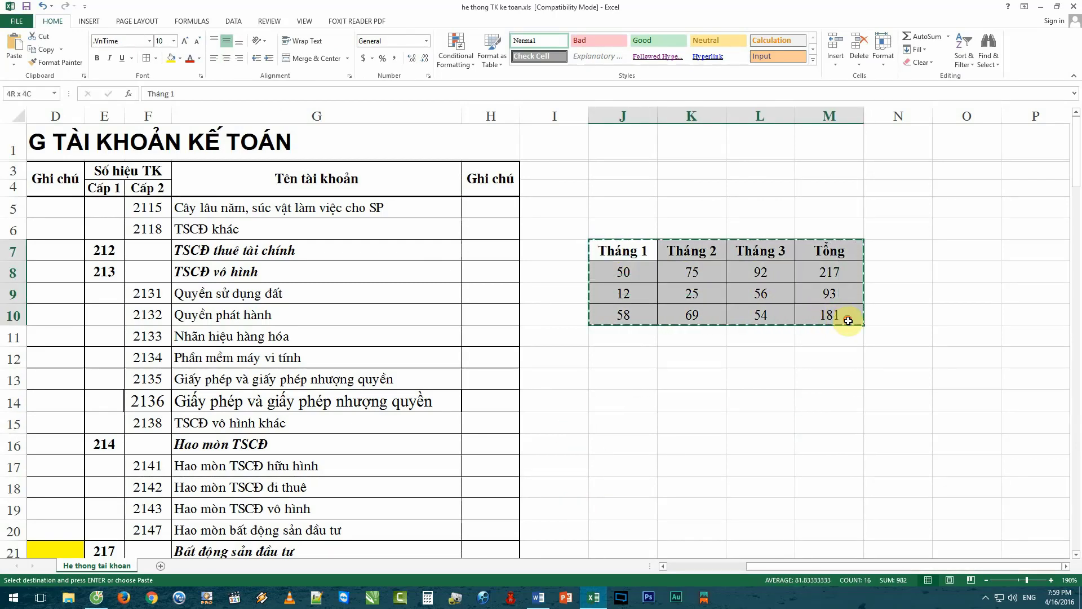
{"action": "right_click", "coordinate": [774, 294]}
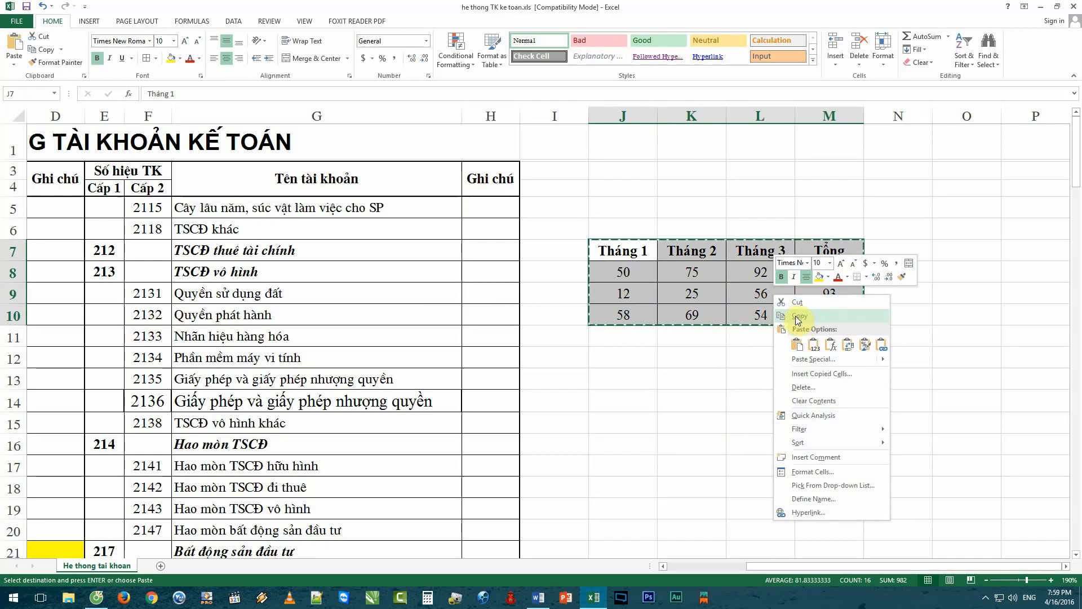
{"action": "left_click", "coordinate": [810, 320]}
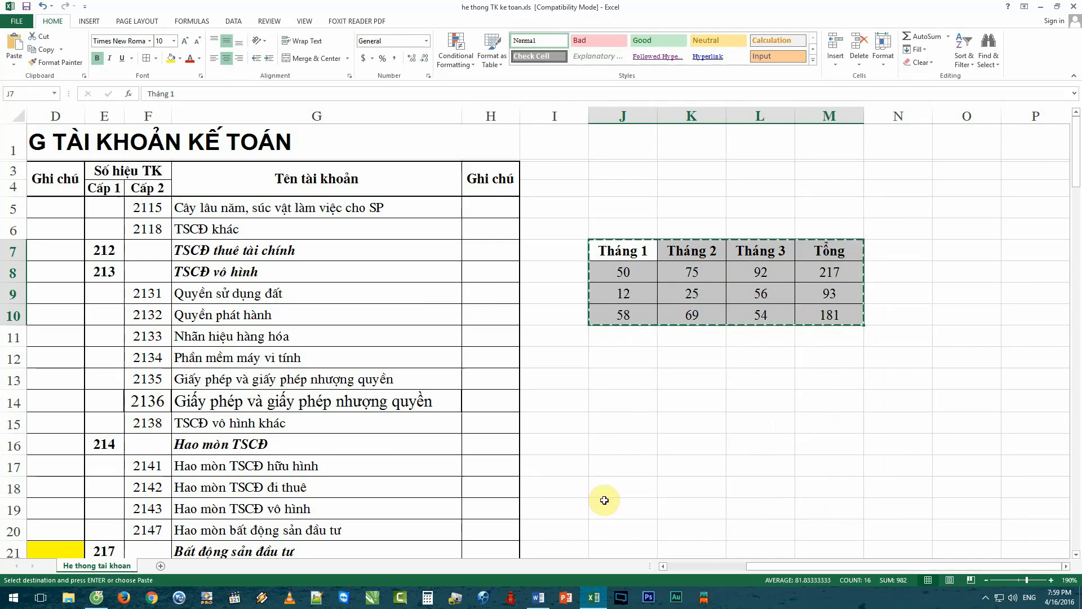
{"action": "left_click", "coordinate": [591, 601]}
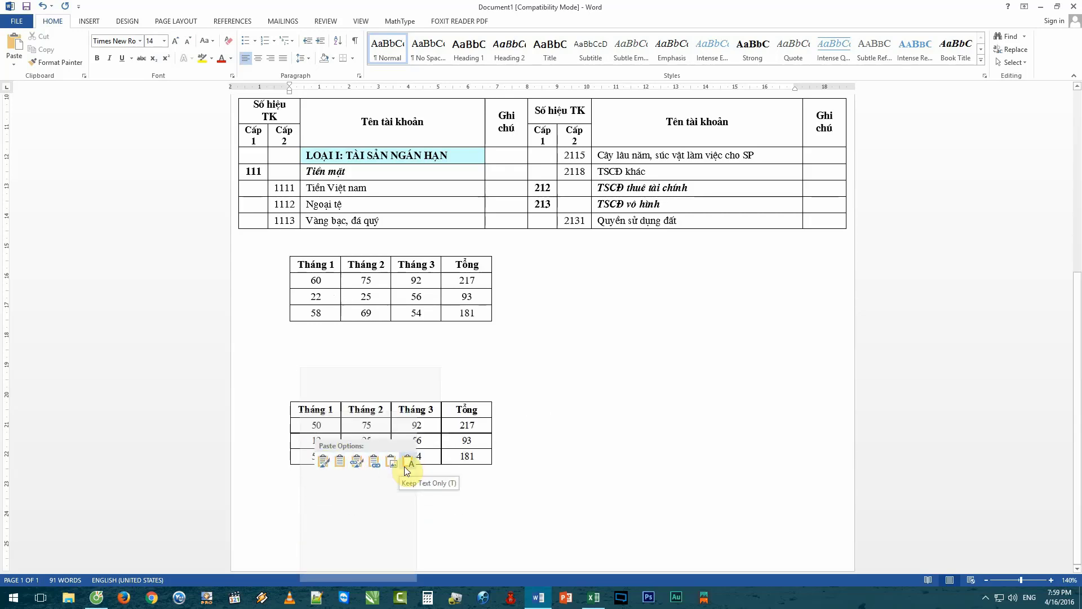
Step: Paste Special the copied range as a Microsoft Excel 2003 Worksheet Object below the first month table
{"action": "left_click", "coordinate": [575, 433]}
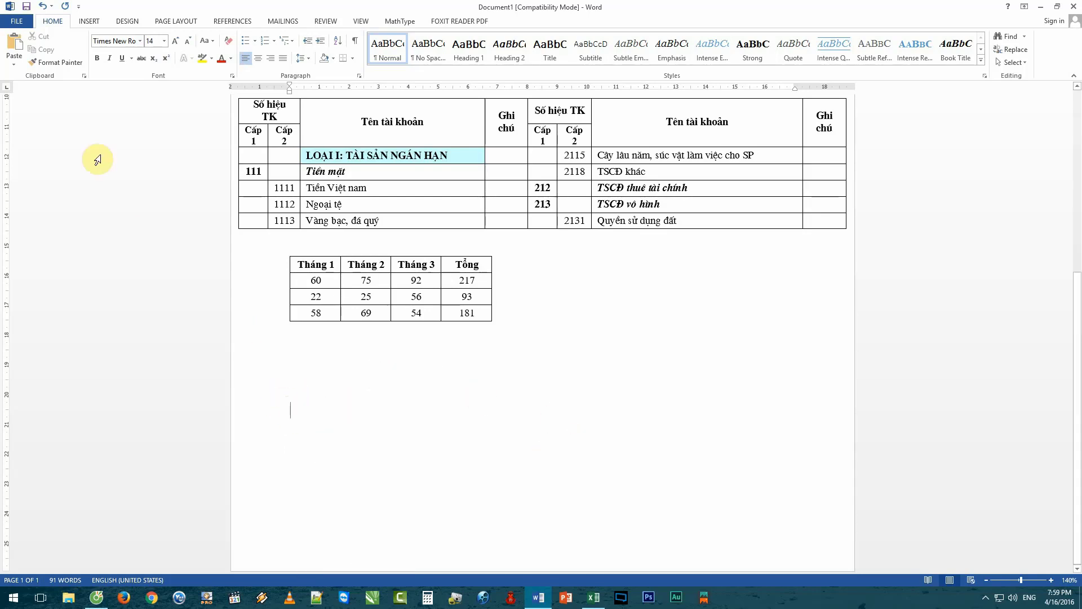
{"action": "left_click", "coordinate": [14, 69]}
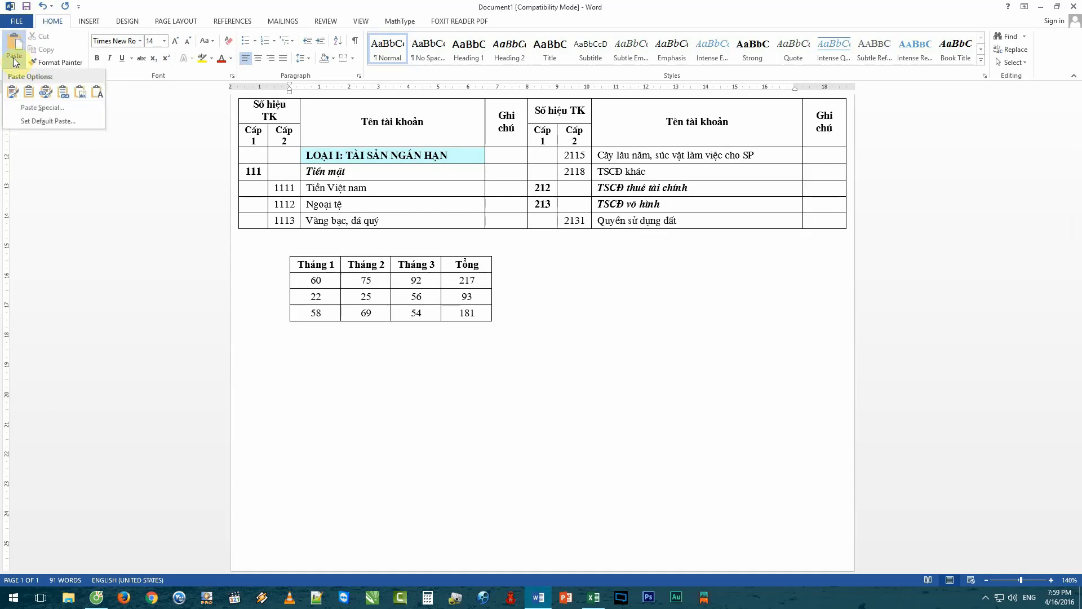
{"action": "left_click", "coordinate": [49, 110]}
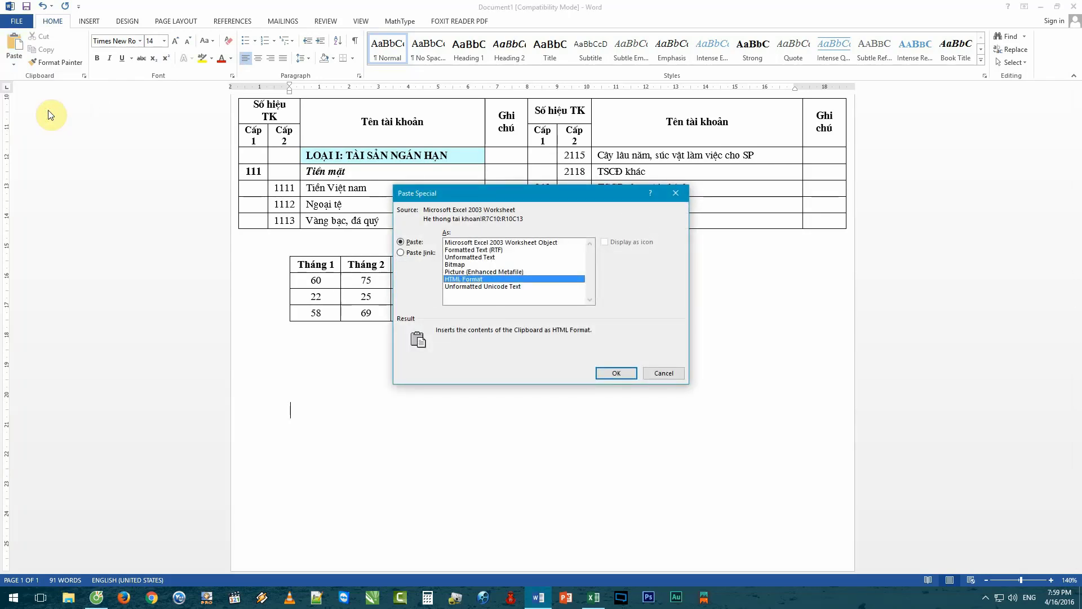
{"action": "left_click", "coordinate": [499, 243]}
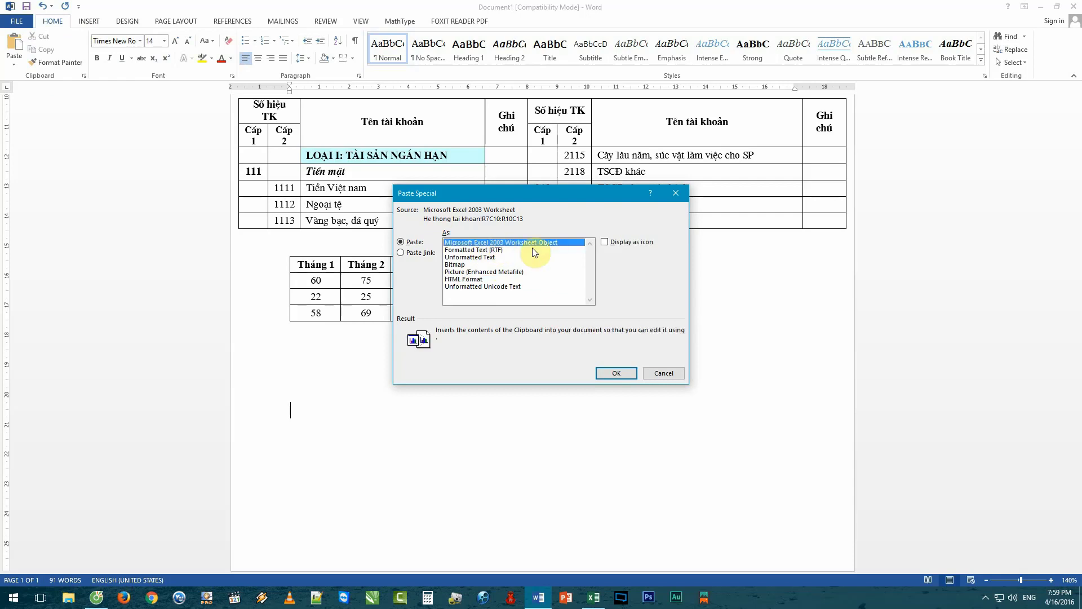
{"action": "left_click", "coordinate": [623, 371]}
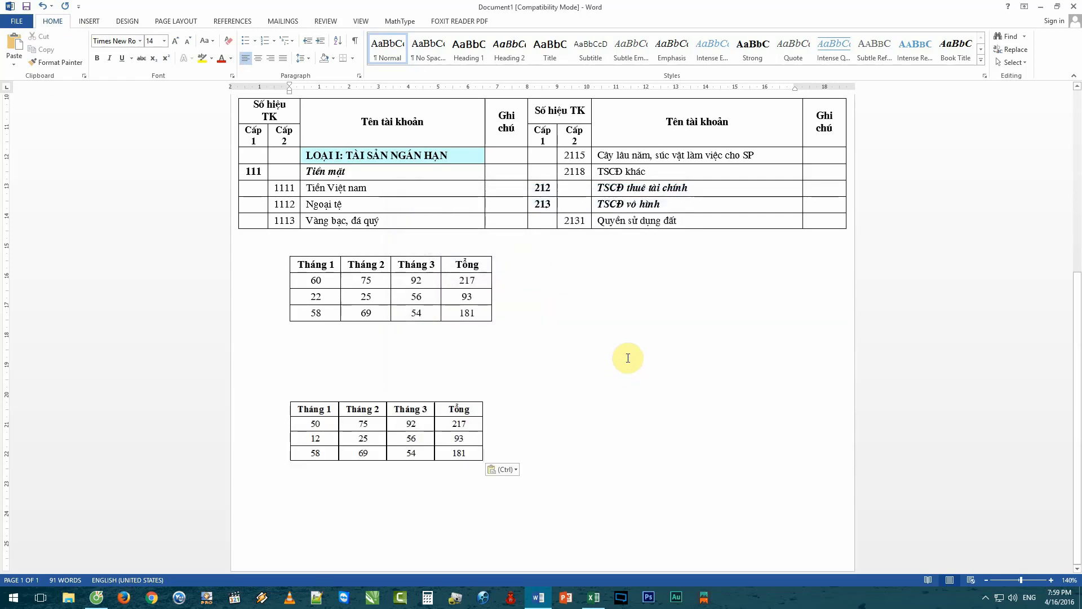
Step: Open the embedded worksheet and change its first Tháng 1 value from 50 to 60
{"action": "left_click", "coordinate": [322, 281]}
{"action": "double_click", "coordinate": [461, 280]}
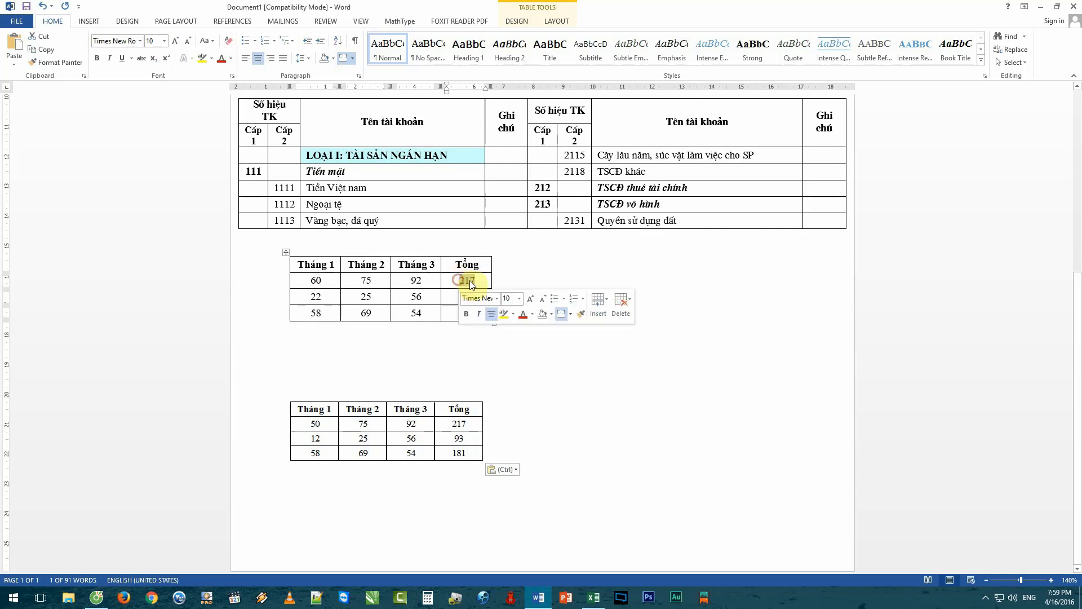
{"action": "left_click", "coordinate": [461, 280]}
{"action": "double_click", "coordinate": [319, 422]}
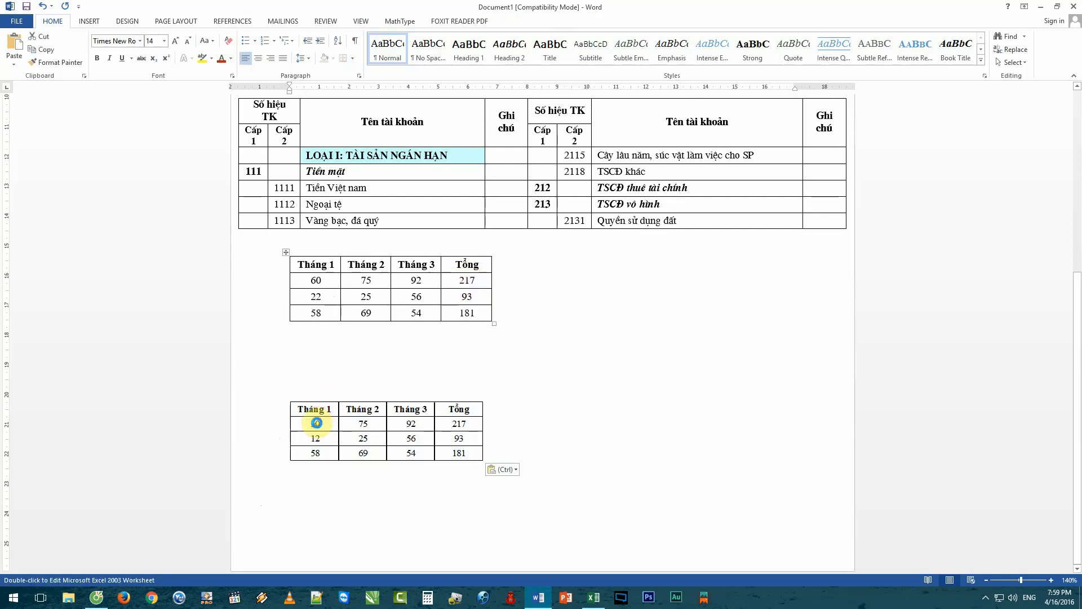
{"action": "left_click", "coordinate": [316, 483]}
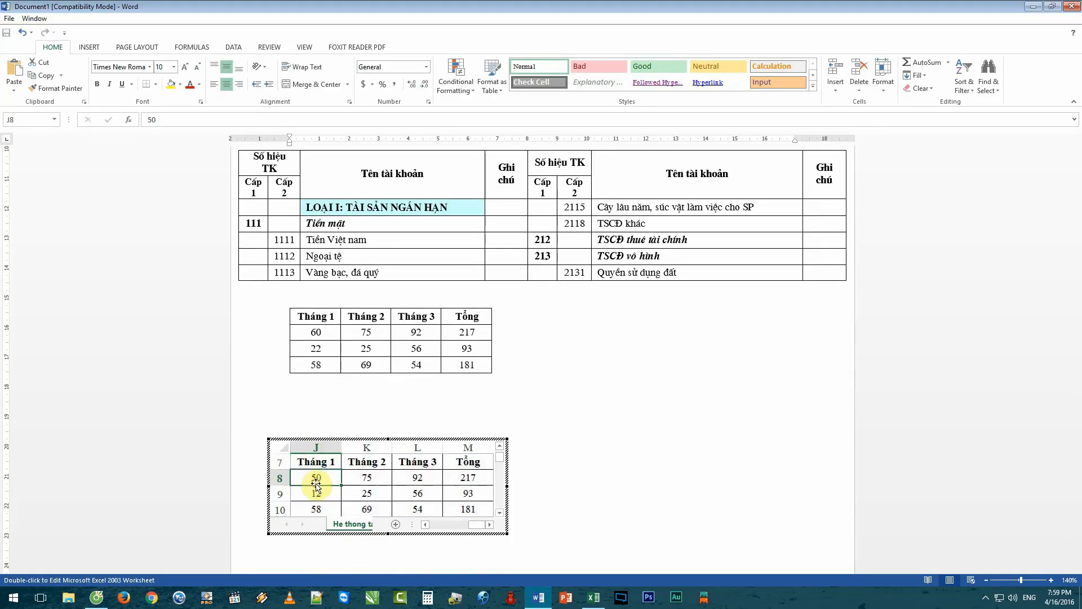
{"action": "double_click", "coordinate": [315, 478]}
{"action": "type", "text": "60"}
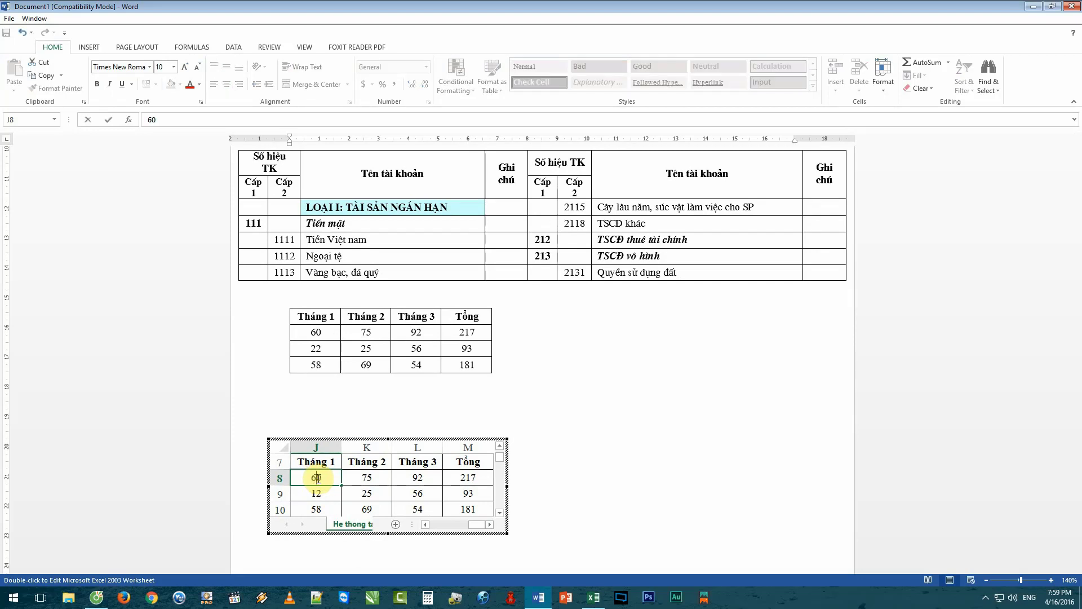
{"action": "key", "text": "Up"}
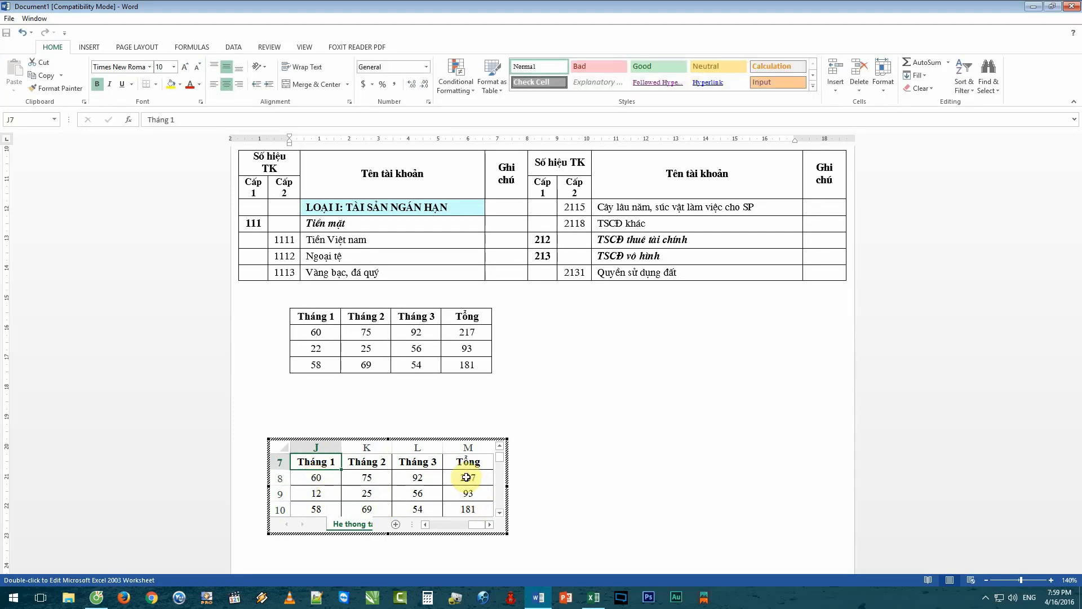
Step: Change the second Tháng 1 value from 12 to 42 so Tổng becomes 123, then exit the object
{"action": "left_click", "coordinate": [471, 481]}
{"action": "left_click", "coordinate": [469, 494]}
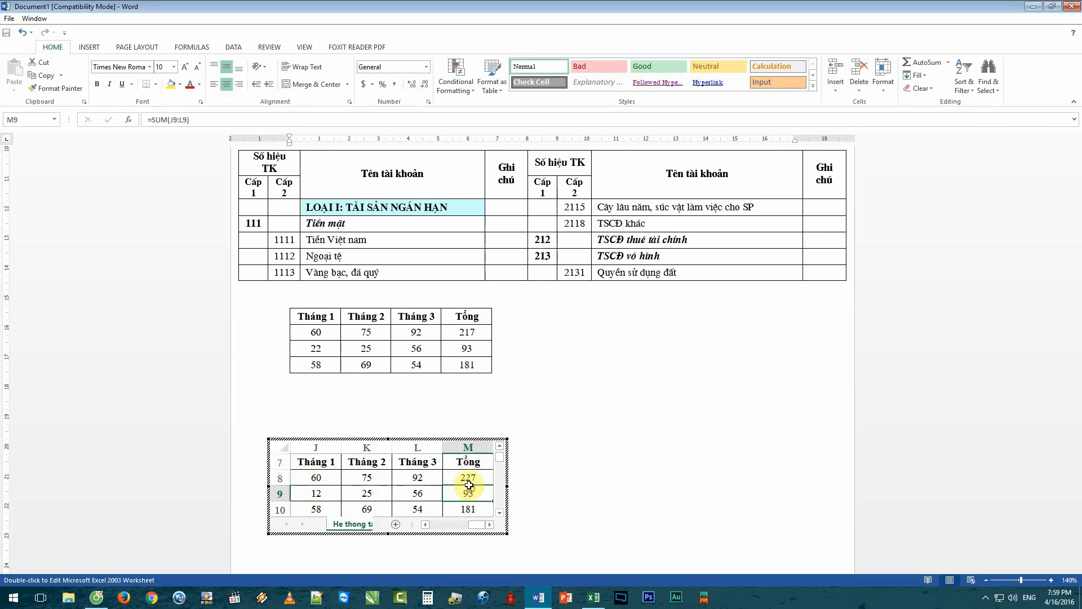
{"action": "left_click", "coordinate": [472, 476]}
{"action": "double_click", "coordinate": [317, 494]}
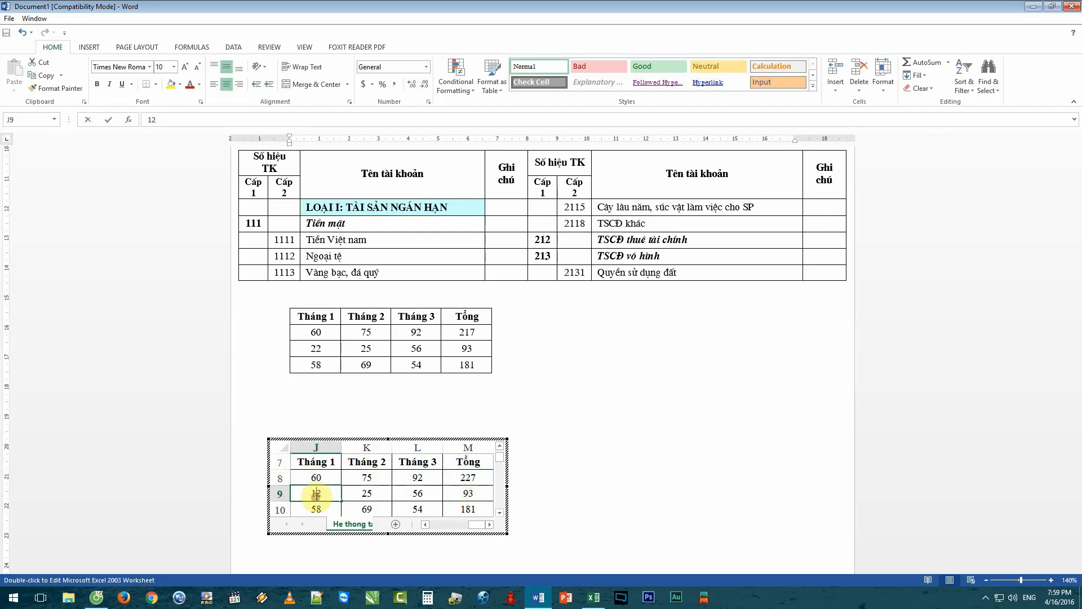
{"action": "type", "text": "4"}
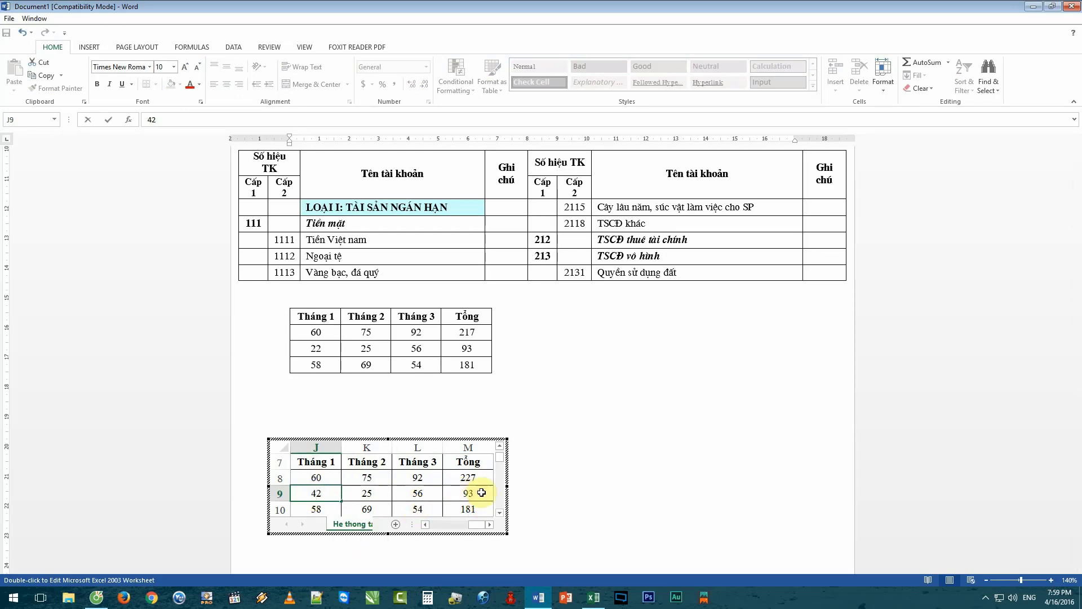
{"action": "left_click", "coordinate": [470, 509]}
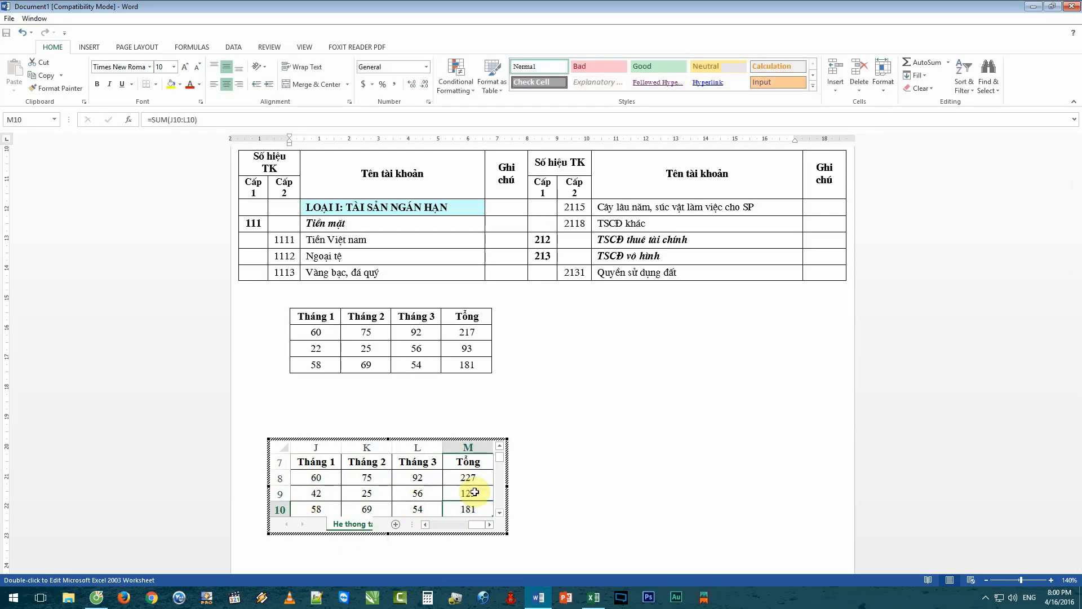
{"action": "left_click", "coordinate": [778, 423]}
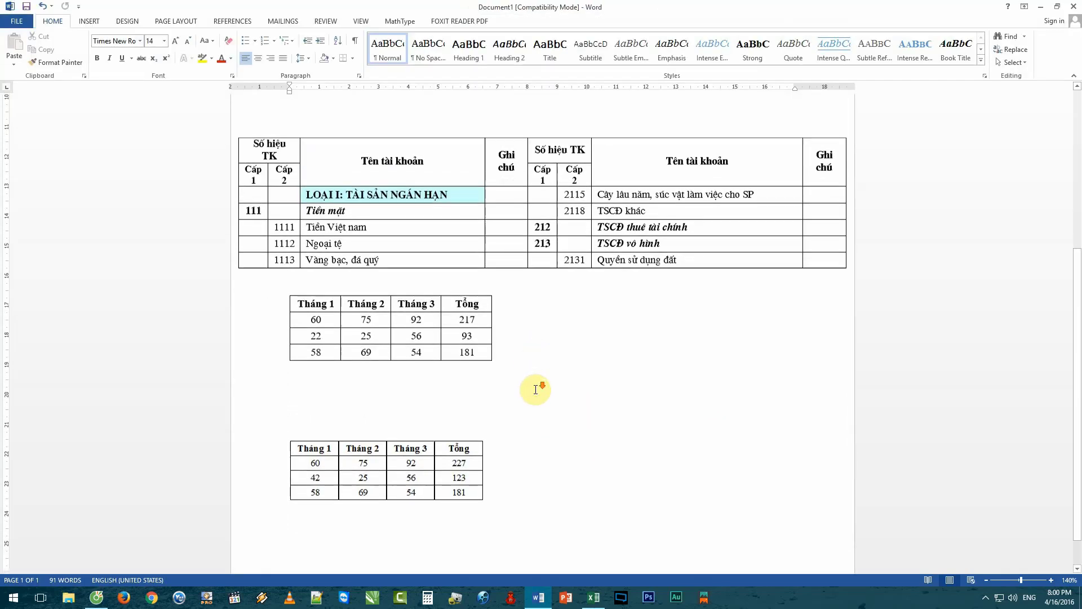
{"action": "scroll", "coordinate": [535, 389], "scroll_direction": "down", "scroll_amount": 1}
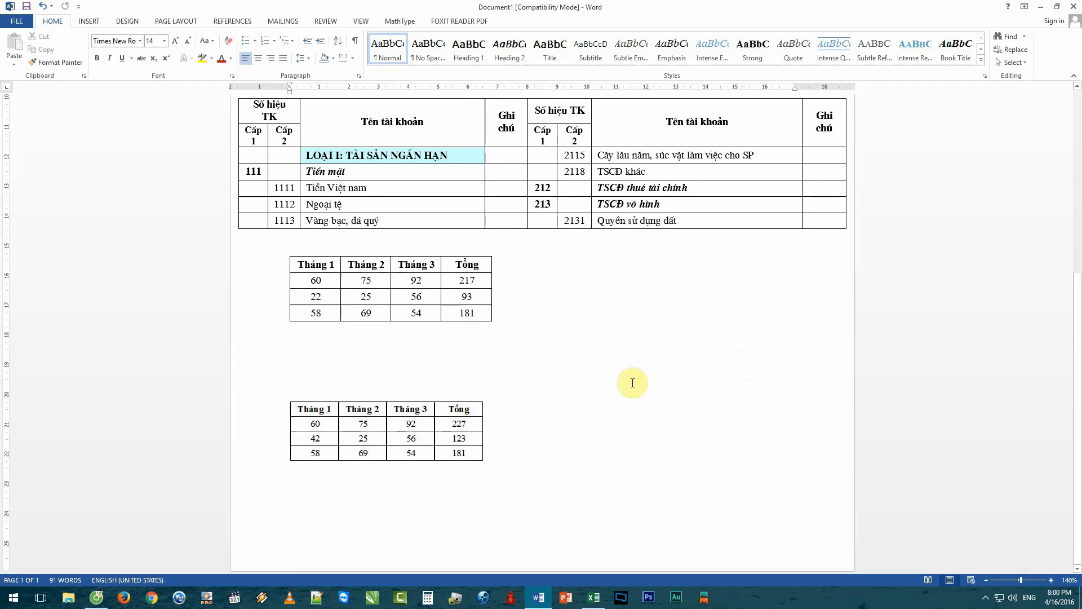
Step: In Excel, copy the month-totals table J7:M10 again
{"action": "left_click", "coordinate": [594, 596]}
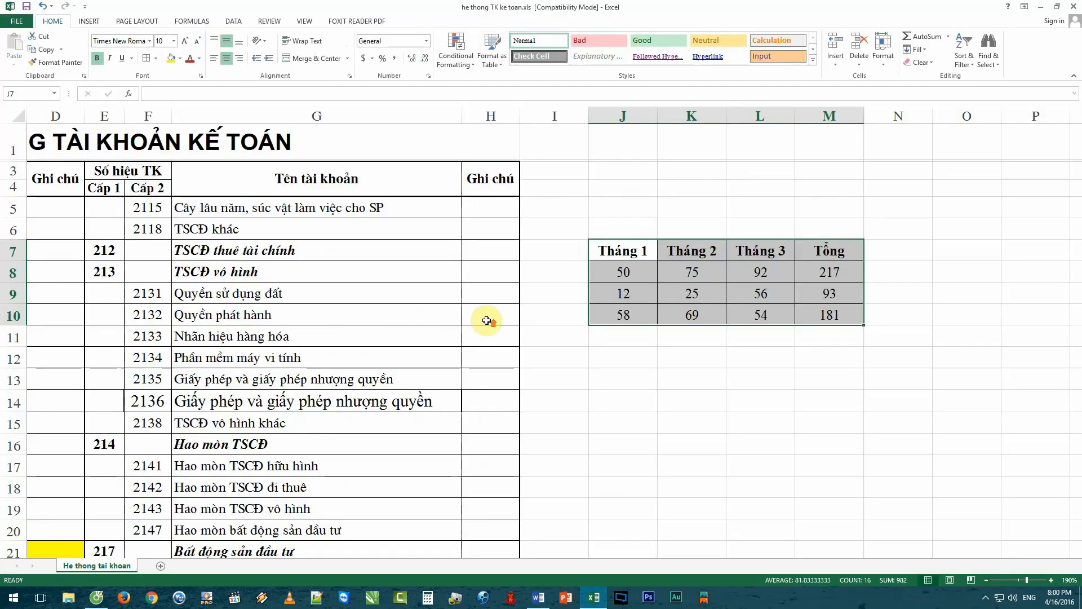
{"action": "scroll", "coordinate": [538, 332], "scroll_direction": "down", "scroll_amount": 3}
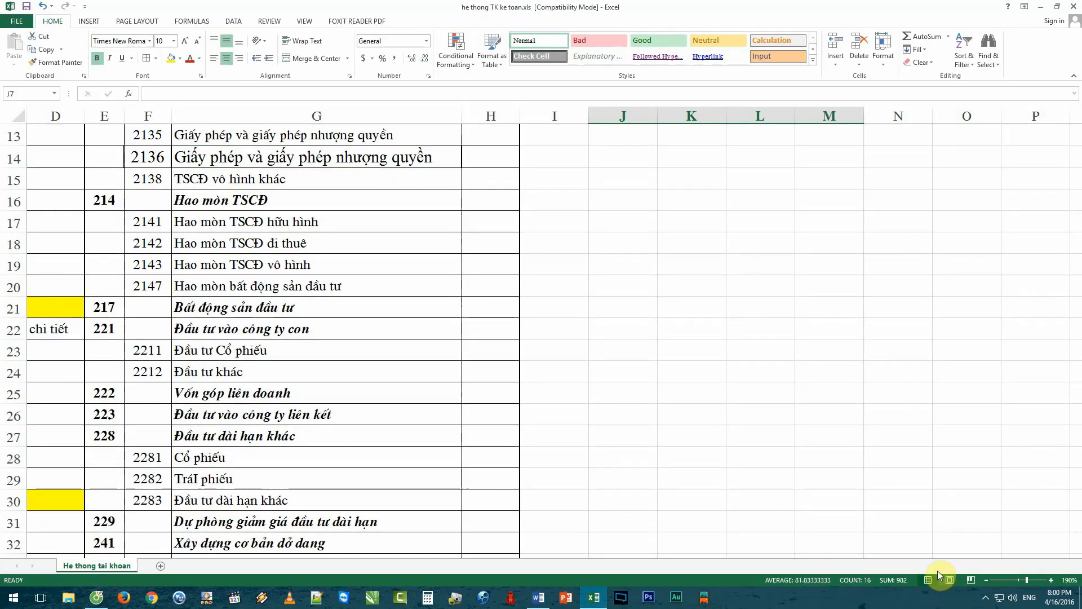
{"action": "scroll", "coordinate": [532, 464], "scroll_direction": "up", "scroll_amount": 4}
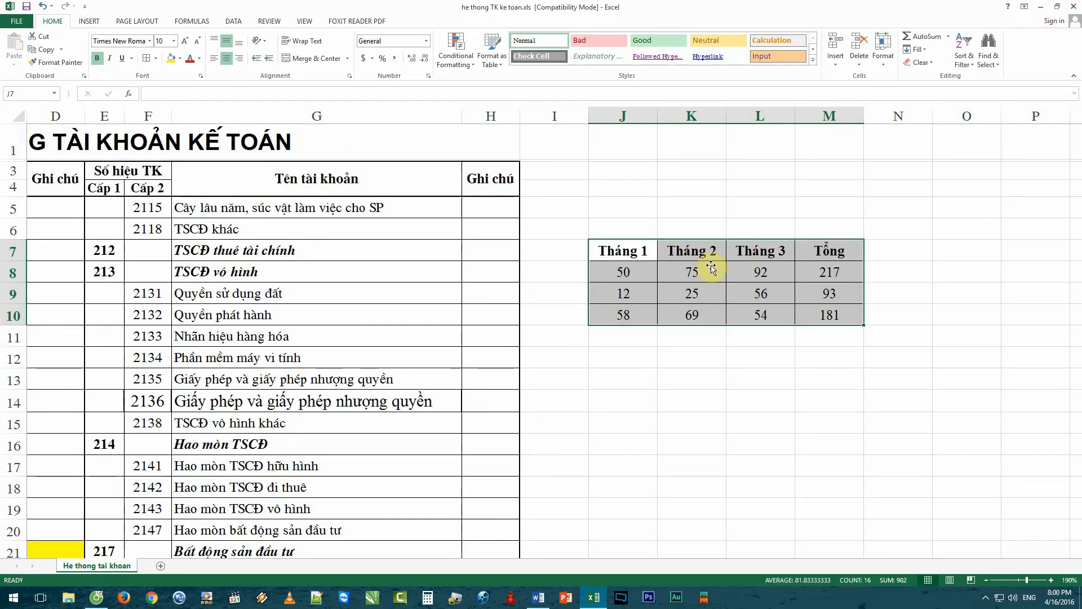
{"action": "left_click", "coordinate": [733, 211]}
{"action": "mouse_move", "coordinate": [599, 246]}
{"action": "left_mouse_down"}
{"action": "mouse_move", "coordinate": [705, 293]}
{"action": "mouse_move", "coordinate": [838, 319]}
{"action": "left_mouse_up"}
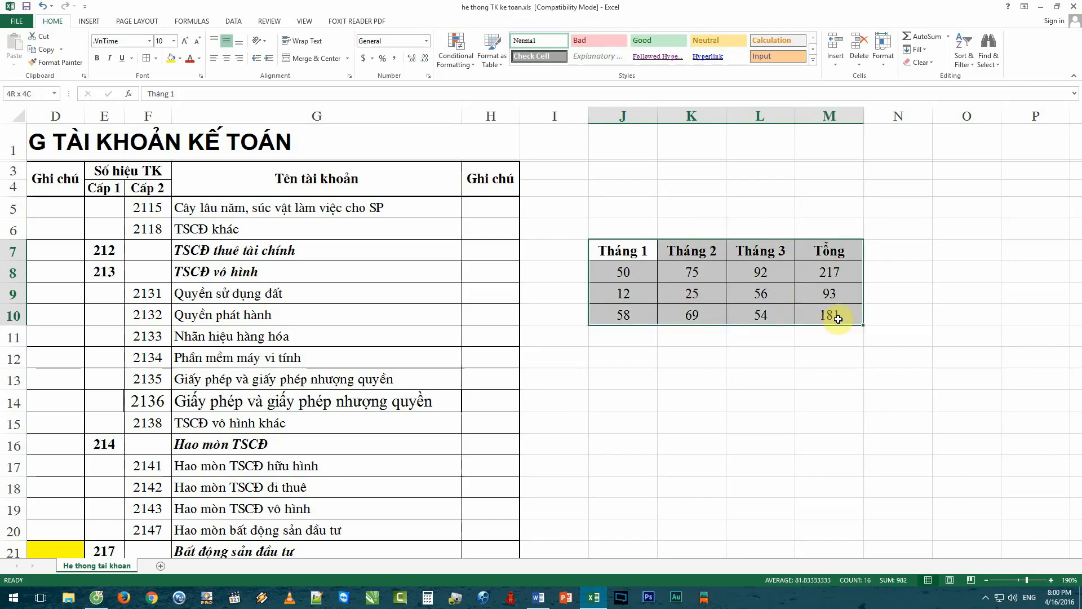
{"action": "right_click", "coordinate": [718, 276]}
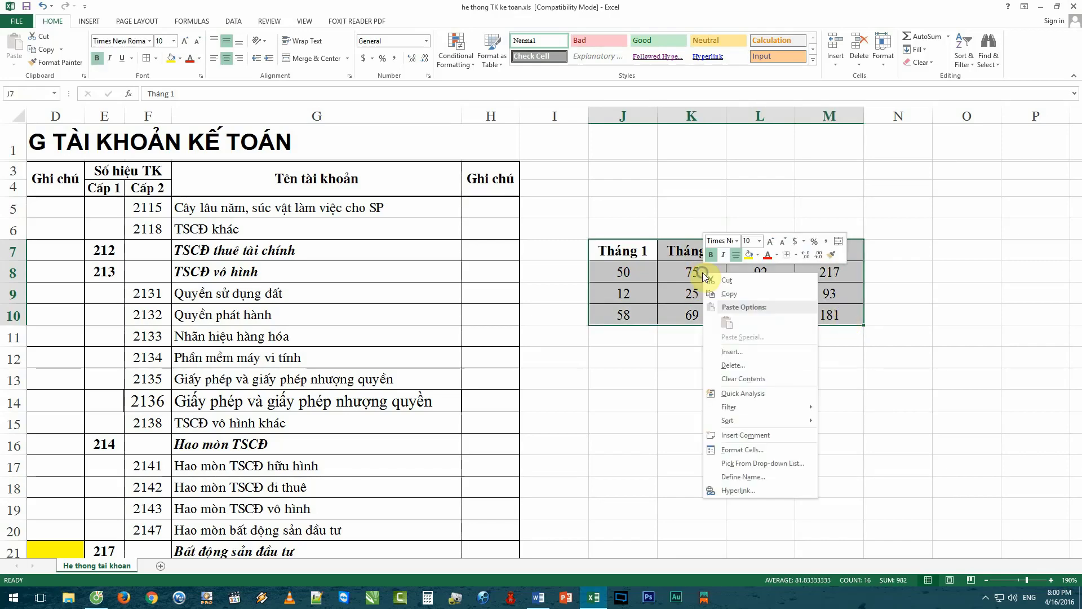
{"action": "left_click", "coordinate": [724, 293]}
Step: Back in Word, add blank lines after the second month table until a second page begins
{"action": "left_click", "coordinate": [1041, 7]}
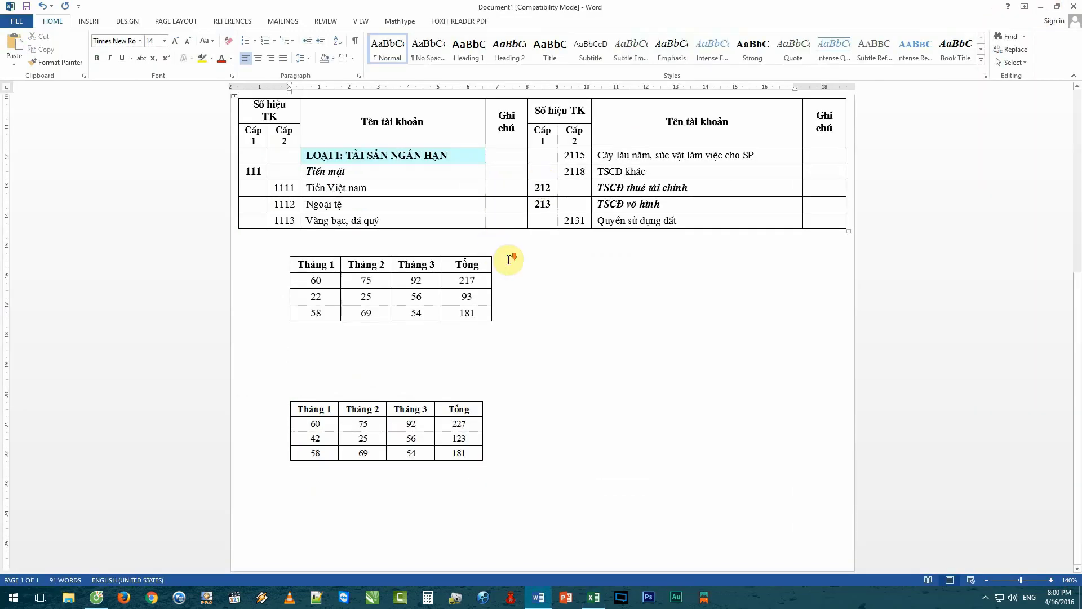
{"action": "left_click", "coordinate": [404, 497]}
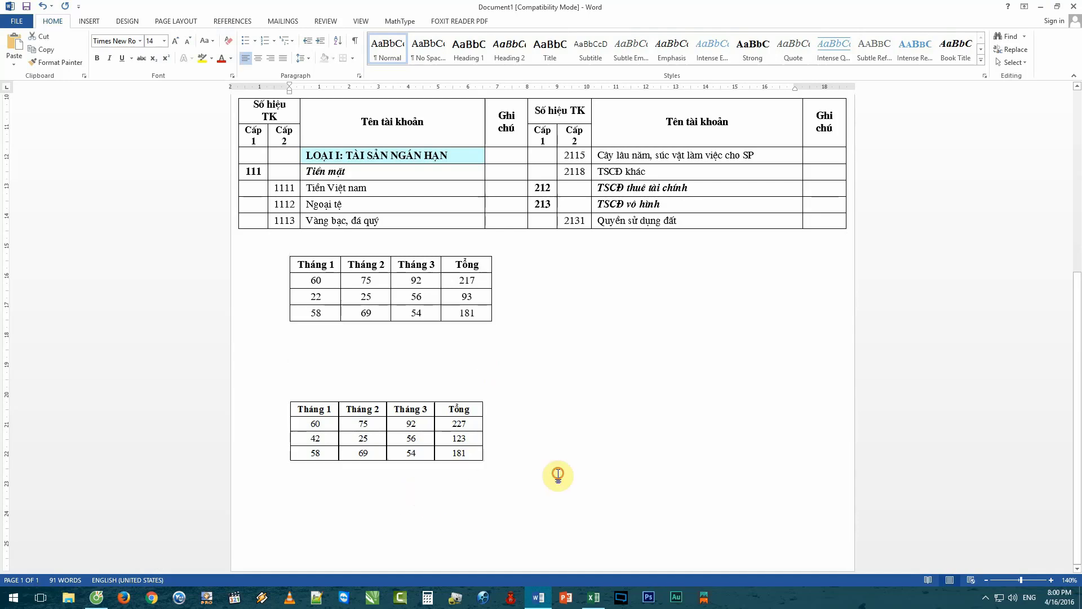
{"action": "key", "text": "Down"}
{"action": "key", "text": "Return"}
{"action": "key", "text": "Return"}
{"action": "key", "text": "Return"}
{"action": "key", "text": "Return"}
{"action": "key", "text": "Return"}
{"action": "key", "text": "Return"}
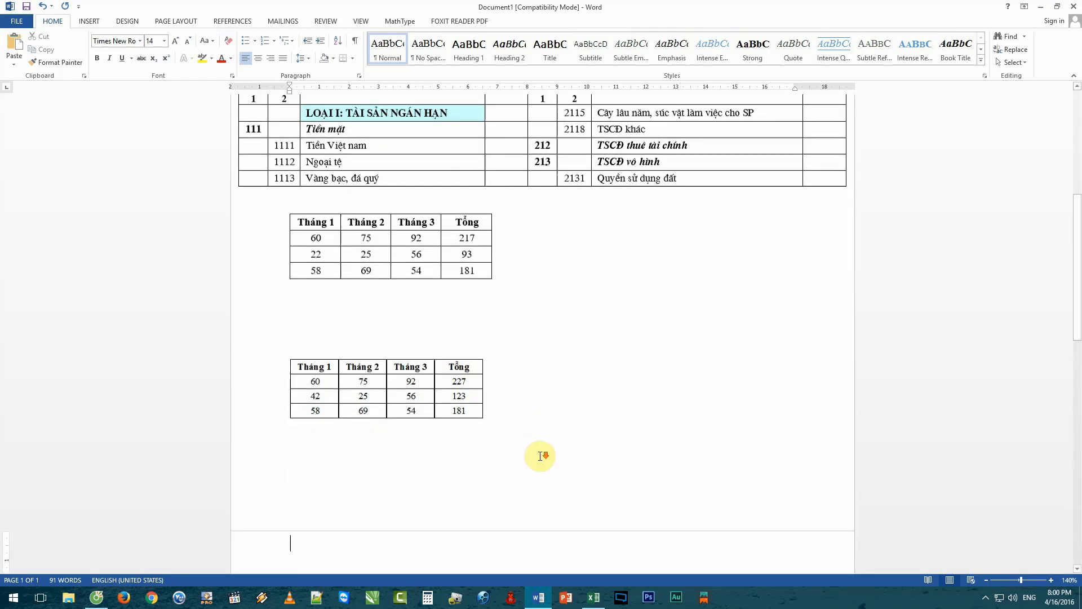
{"action": "key", "text": "Return"}
{"action": "key", "text": "Return"}
{"action": "scroll", "coordinate": [536, 449], "scroll_direction": "down", "scroll_amount": 3}
{"action": "key", "text": "Return"}
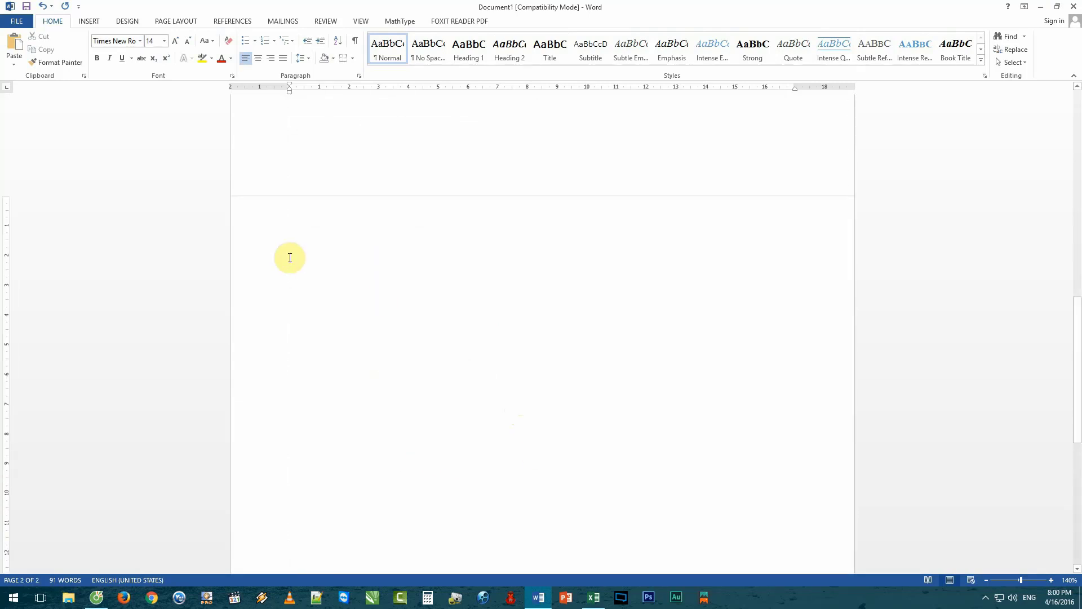
Step: Paste the copied J7:M10 month table as a picture on page 2, showing 50 and 12
{"action": "right_click", "coordinate": [293, 263]}
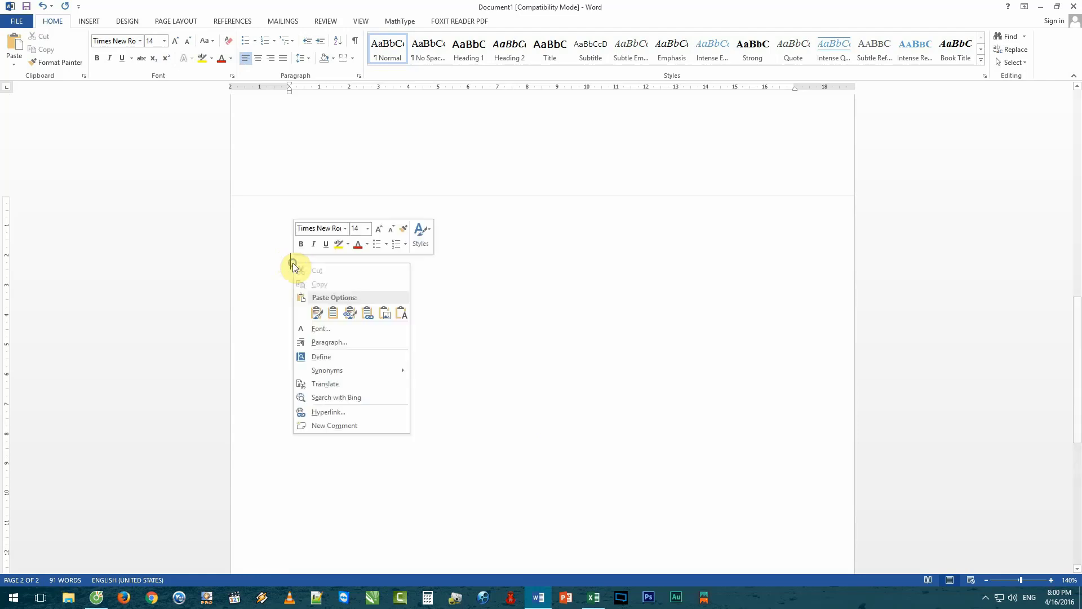
{"action": "left_click", "coordinate": [387, 315]}
{"action": "left_click", "coordinate": [362, 285]}
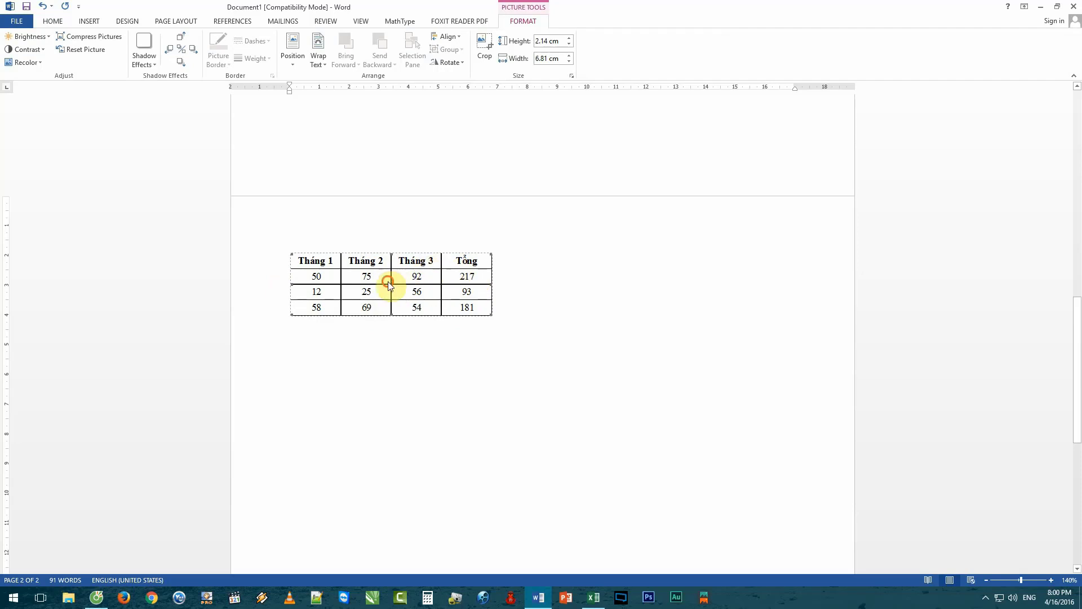
{"action": "key", "text": "ctrl+v"}
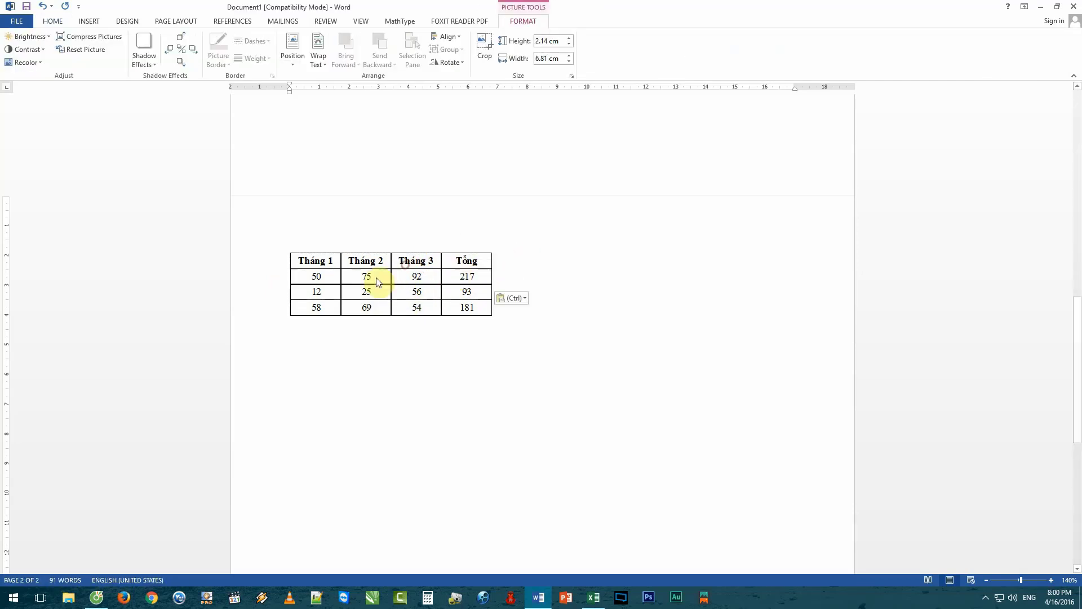
{"action": "right_click", "coordinate": [349, 365]}
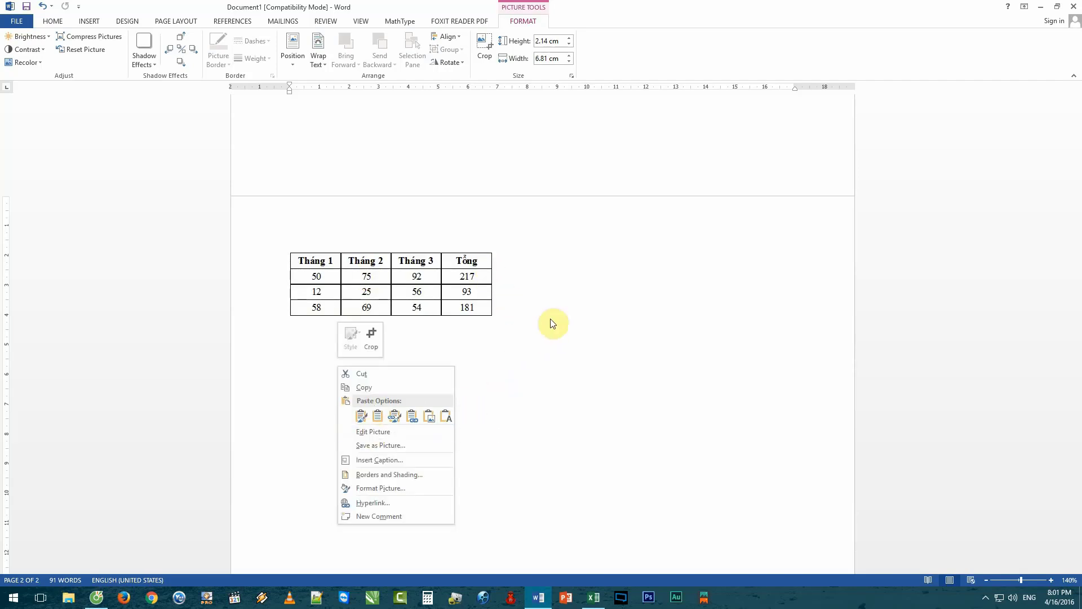
{"action": "scroll", "coordinate": [553, 320], "scroll_direction": "up", "scroll_amount": 3}
{"action": "scroll", "coordinate": [558, 317], "scroll_direction": "up", "scroll_amount": 2}
{"action": "scroll", "coordinate": [558, 317], "scroll_direction": "up", "scroll_amount": 2}
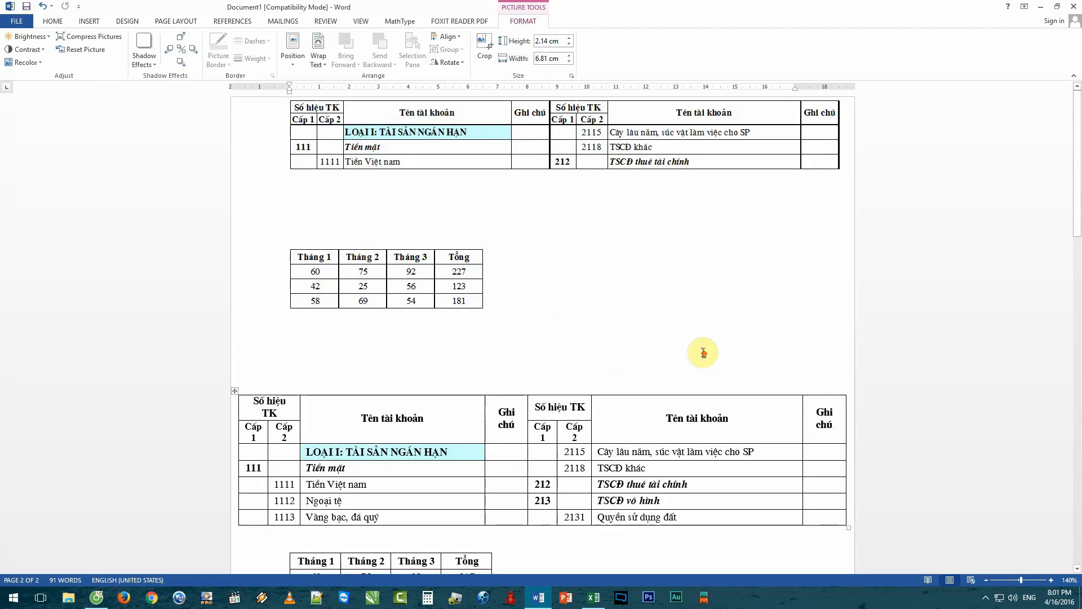